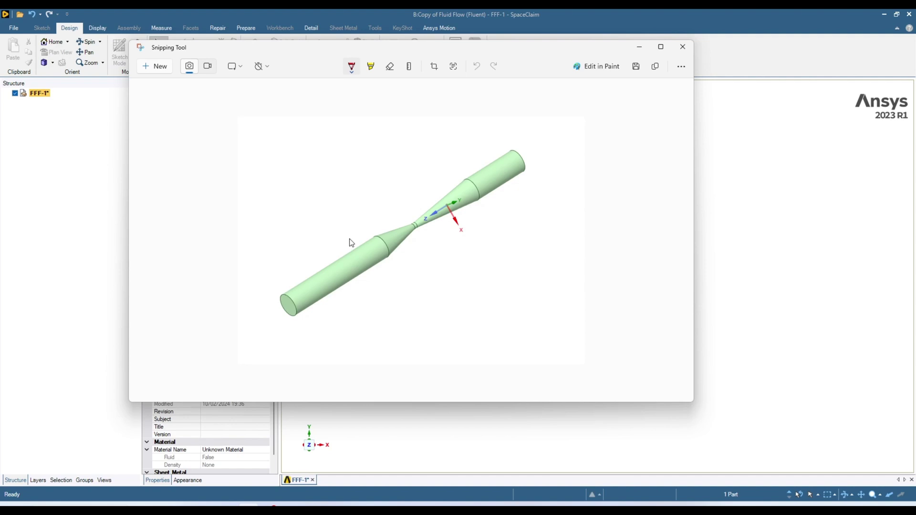
Close the Snipping Tool capture of the finished venturi with Alt+F4
key(alt+F4)
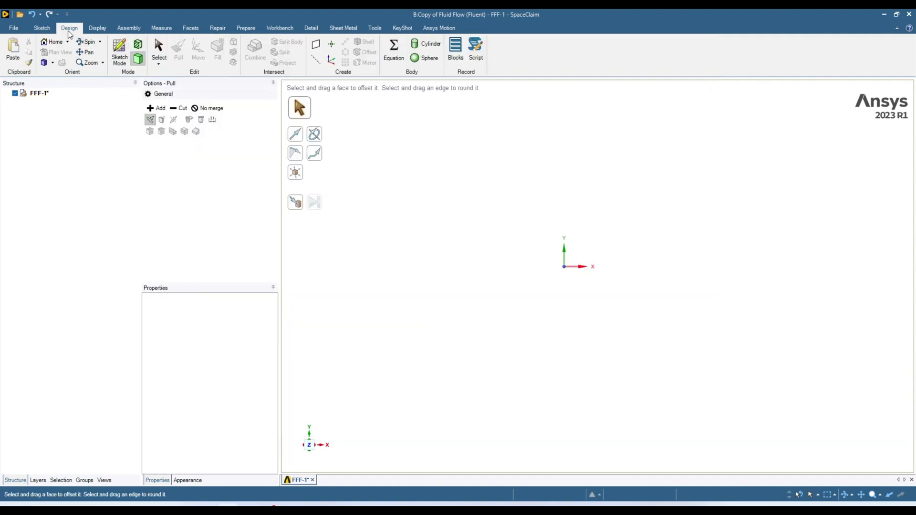
Enter Sketch Mode and pick the sketch plane
click(120, 57)
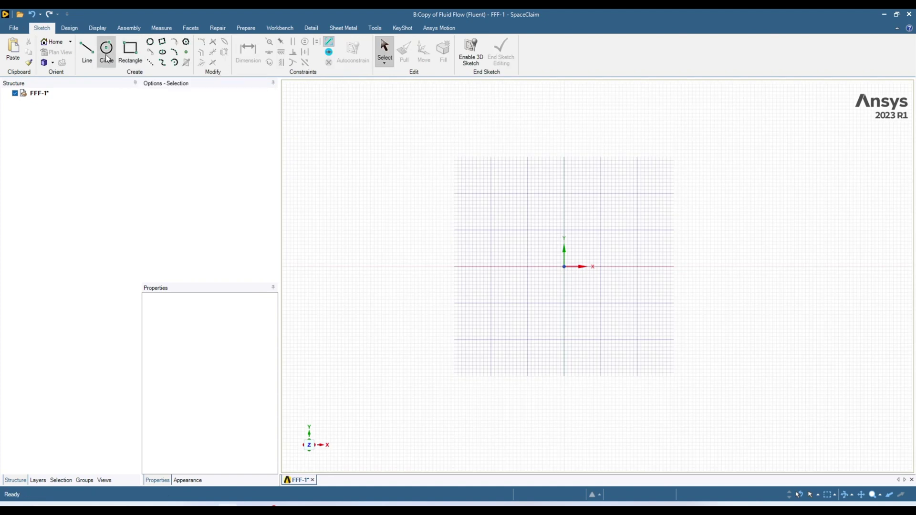
click(70, 27)
click(118, 57)
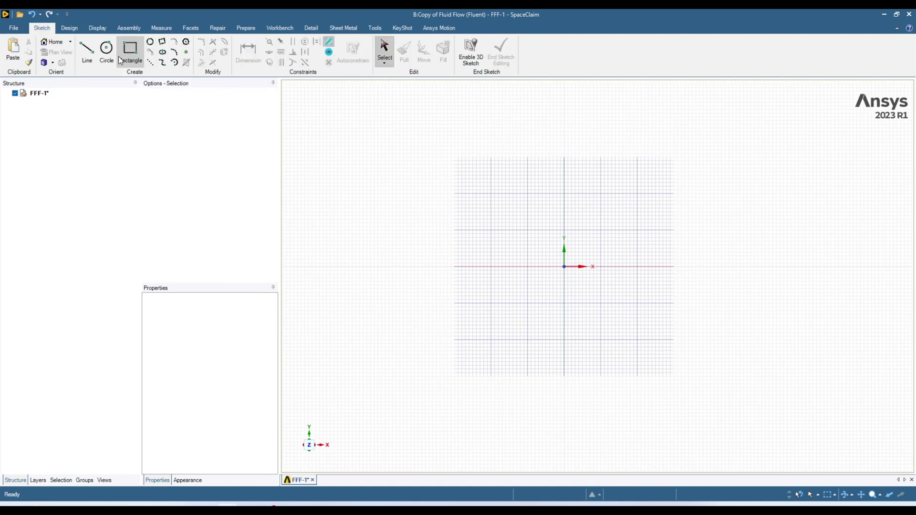
click(520, 266)
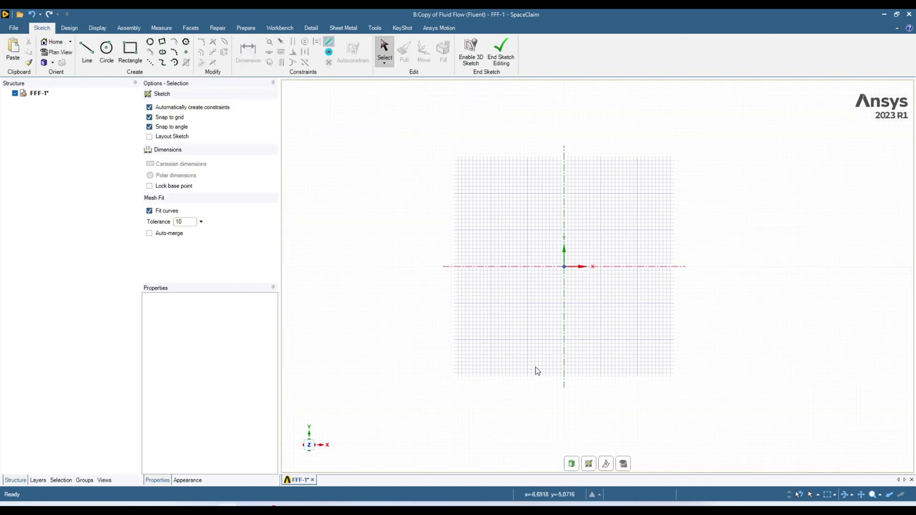
Draw the axis line, the 13mm vertical outlet edge and the 19mm outlet top line
click(87, 51)
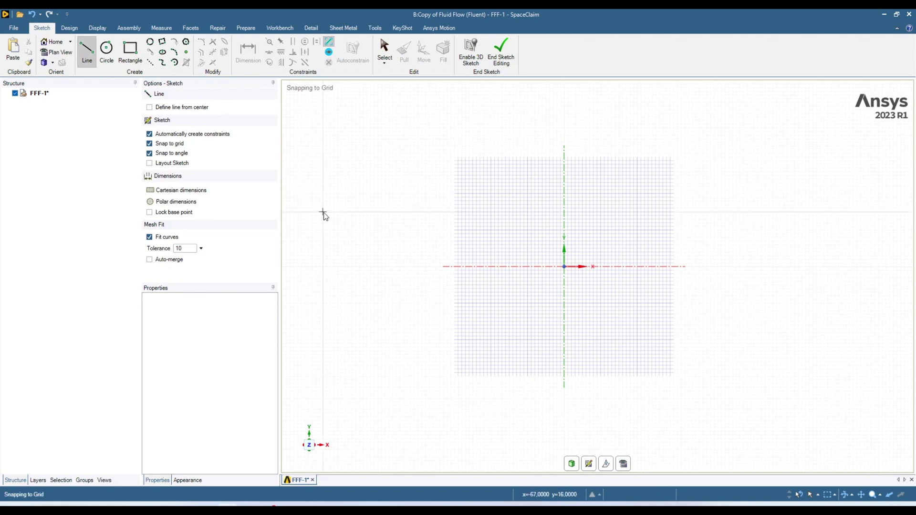
click(444, 267)
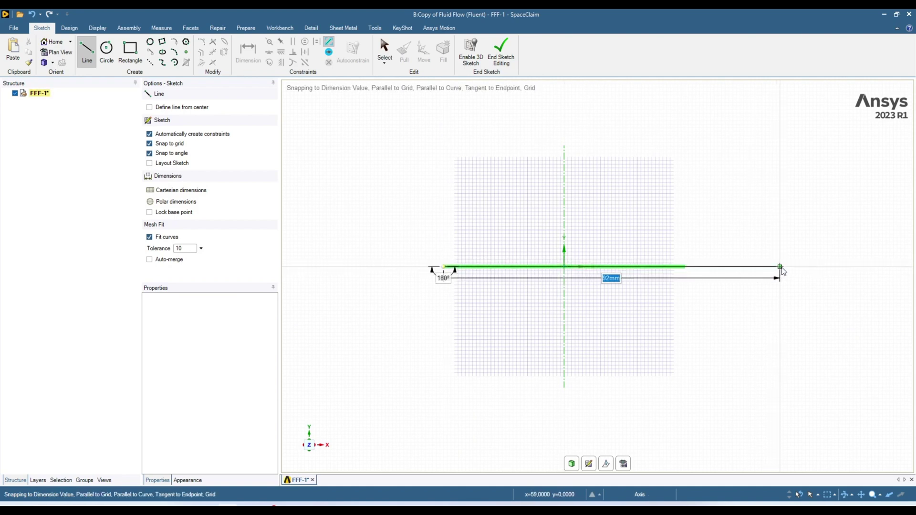
click(780, 267)
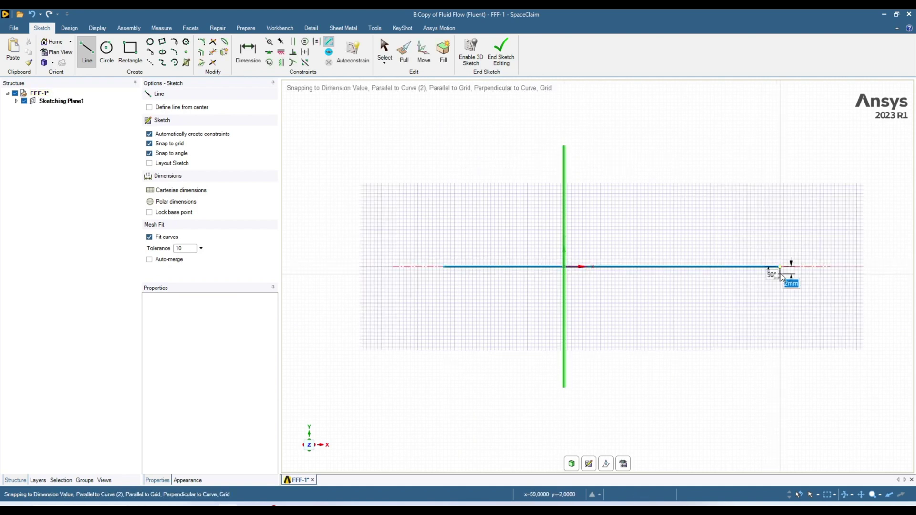
click(779, 220)
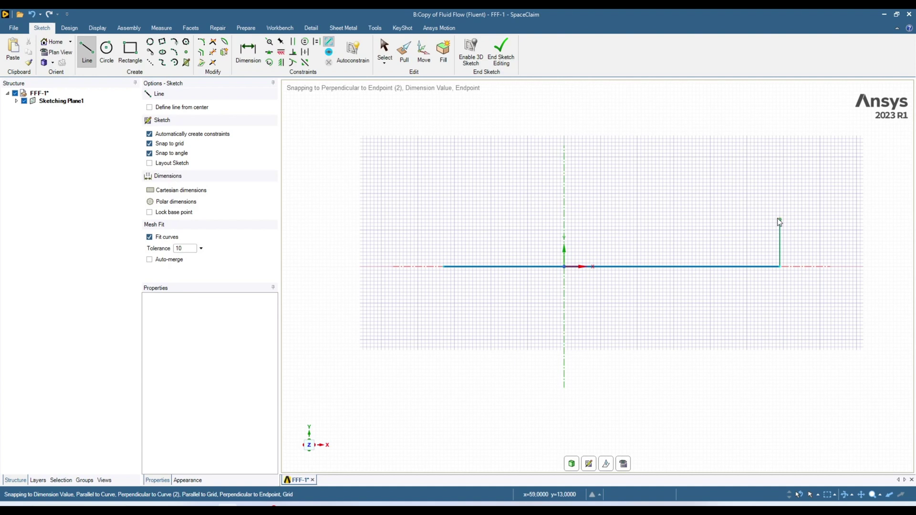
click(710, 219)
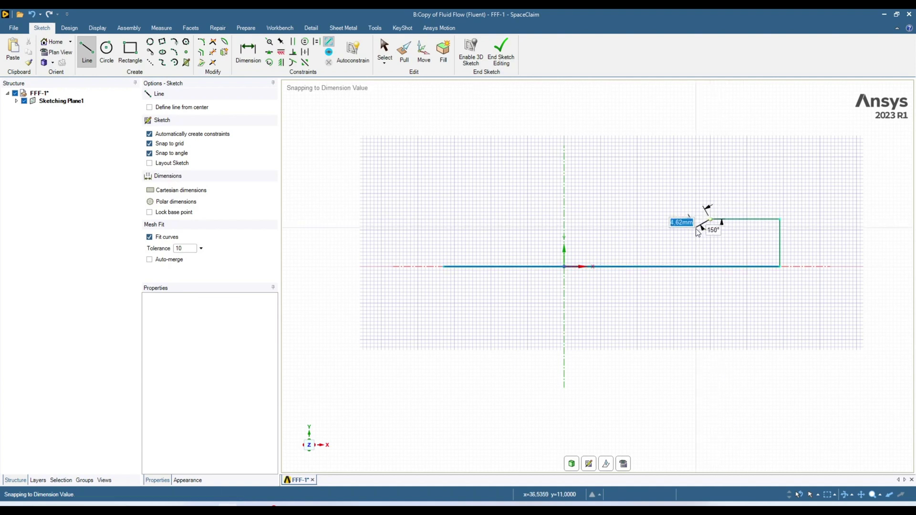
Draw the diverging slope, 5mm throat, converging slope and 27mm inlet top line
click(666, 255)
click(649, 256)
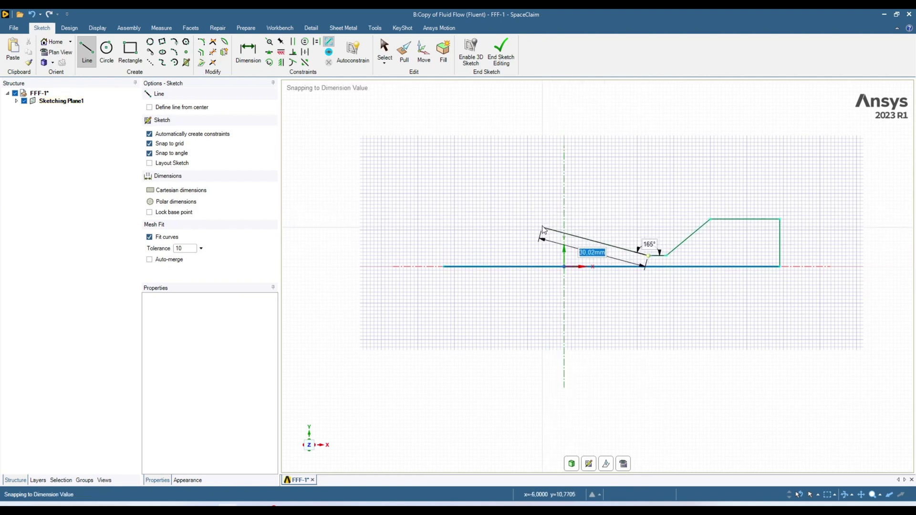
click(539, 208)
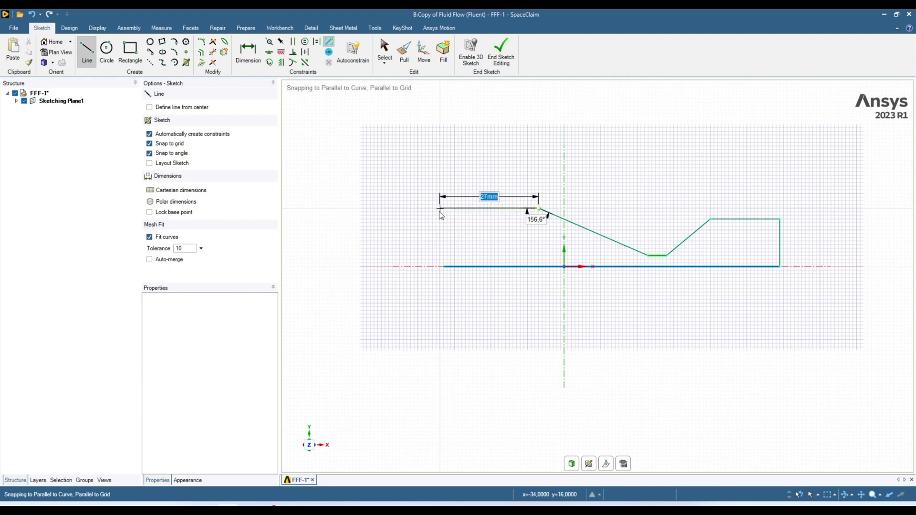
click(440, 210)
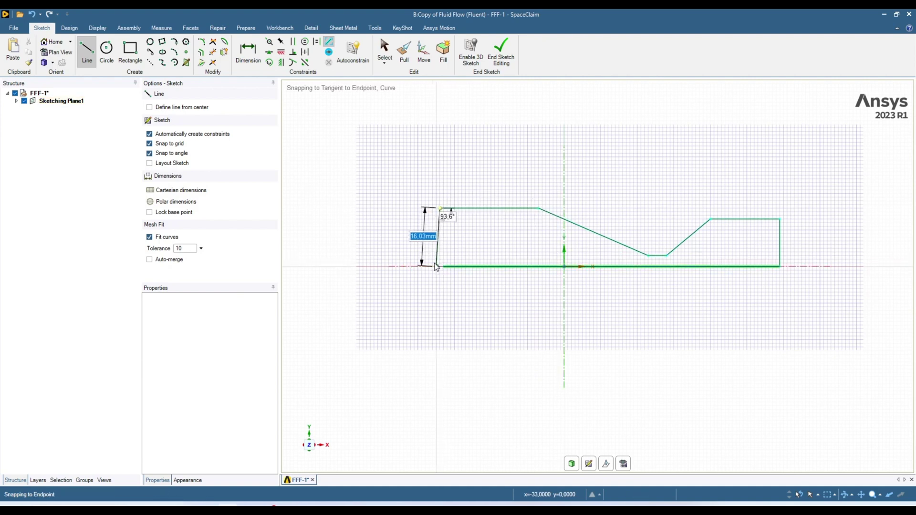
Close the profile with a 15mm vertical inlet edge from the axis line's left end
key(Escape)
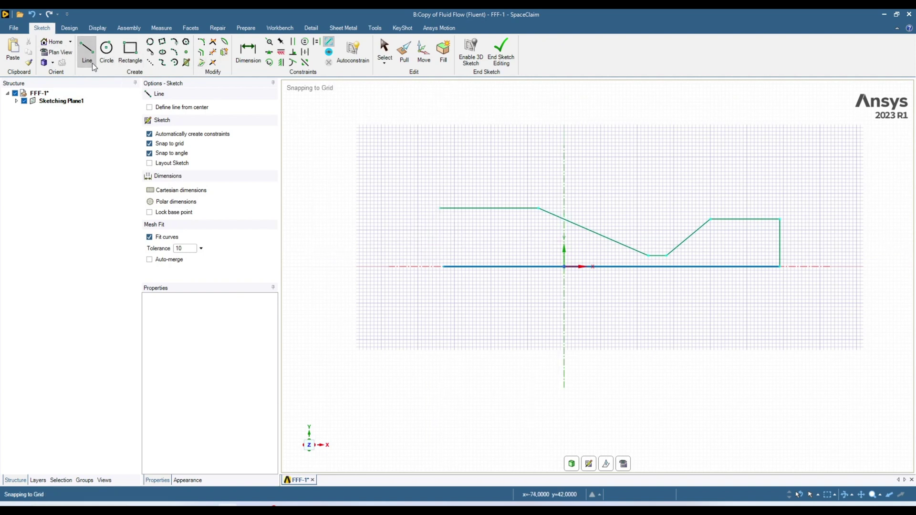
click(443, 266)
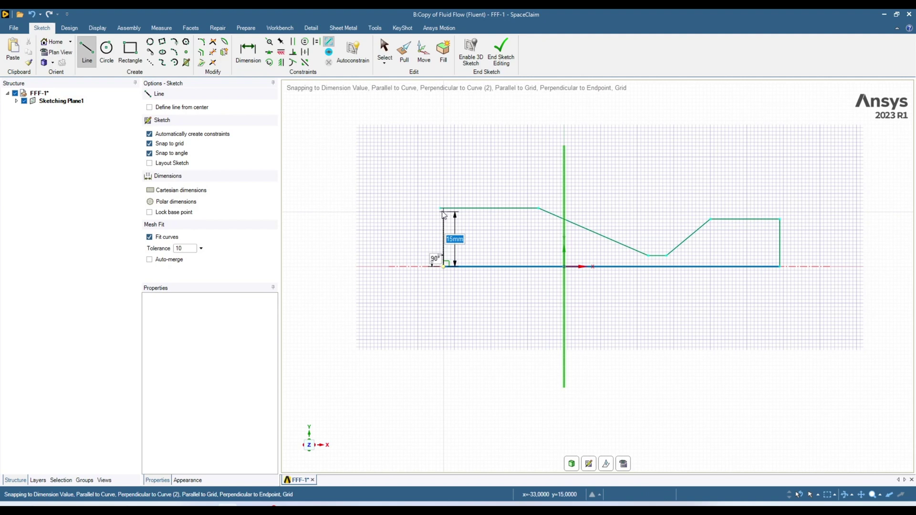
scroll(444, 210, up, 3)
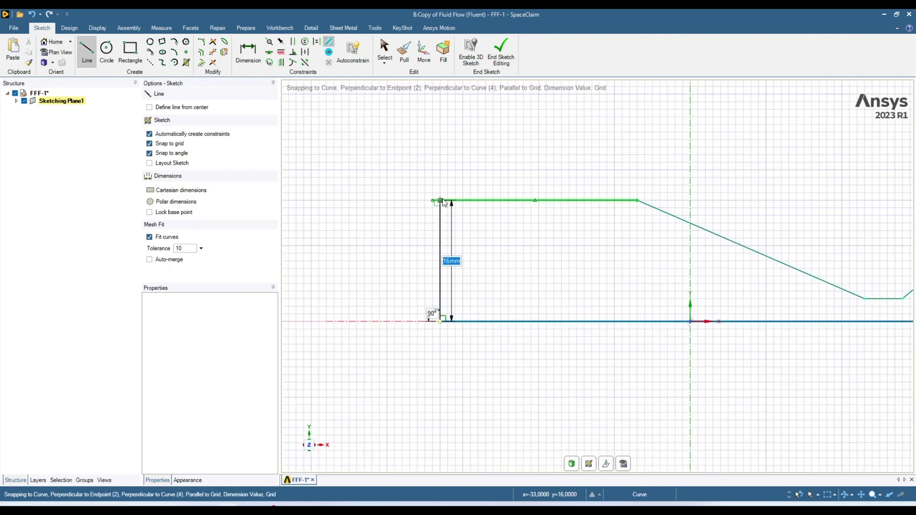
click(440, 200)
scroll(452, 208, up, 3)
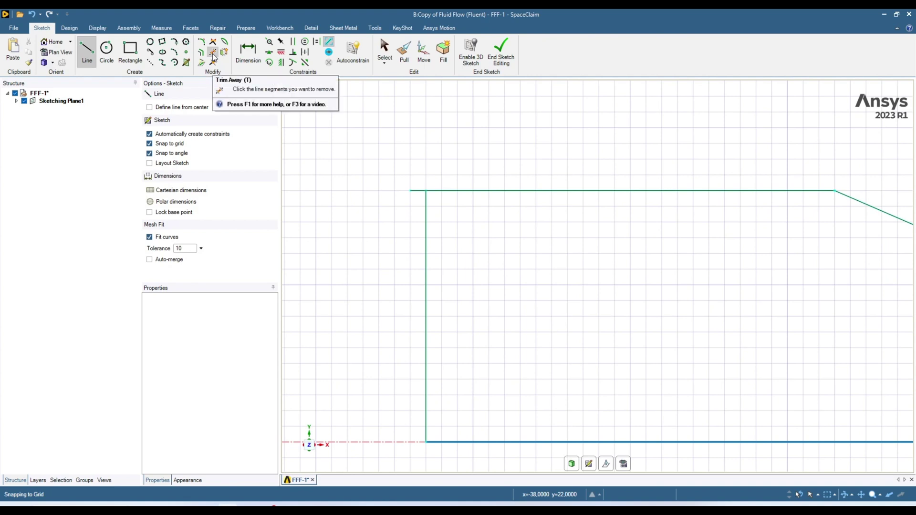
Trim away the stub past the vertical inlet edge, then switch to the Dimension tool
click(213, 52)
click(416, 191)
scroll(414, 253, down, 8)
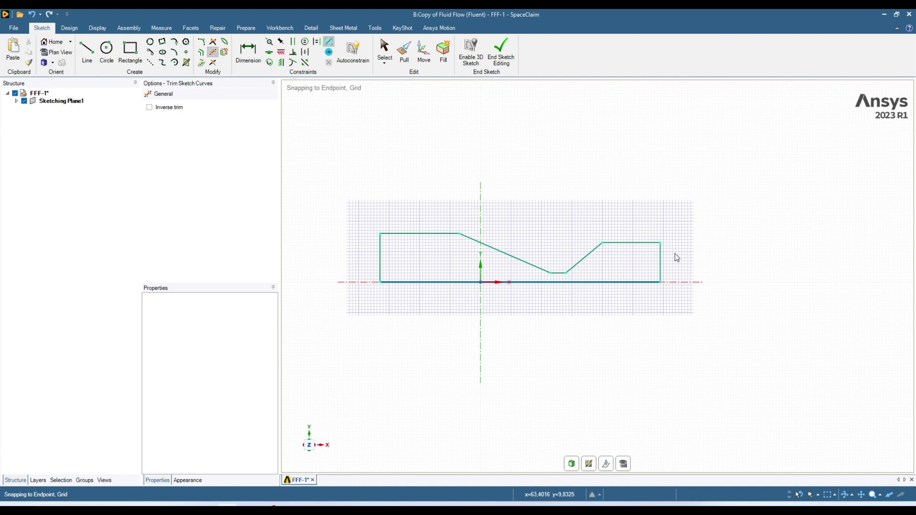
click(247, 61)
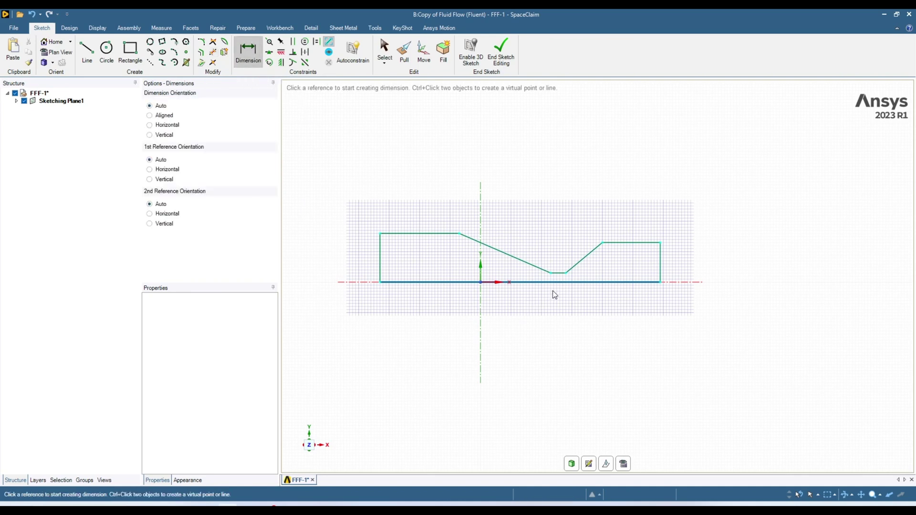
Dimension the throat segment and change its length from 5mm to 2,5mm
scroll(553, 291, up, 5)
scroll(549, 325, down, 1)
scroll(591, 345, down, 3)
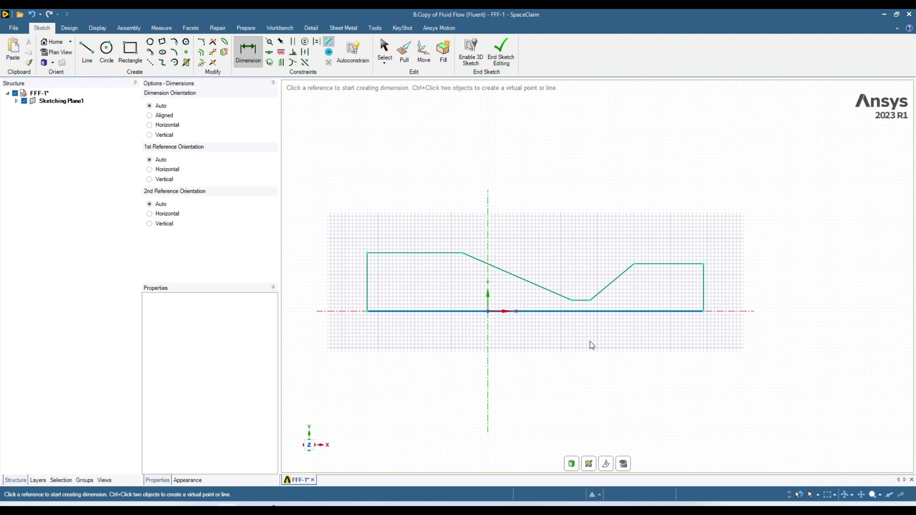
scroll(595, 314, up, 2)
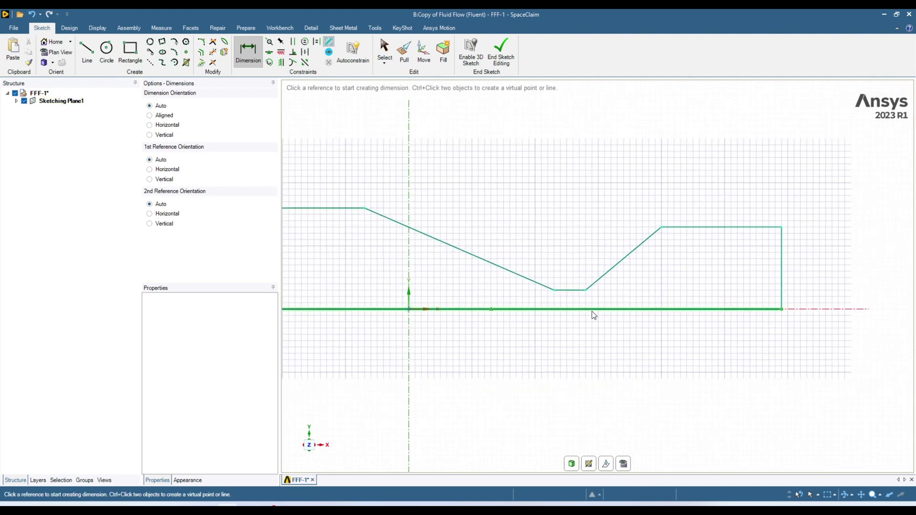
click(578, 292)
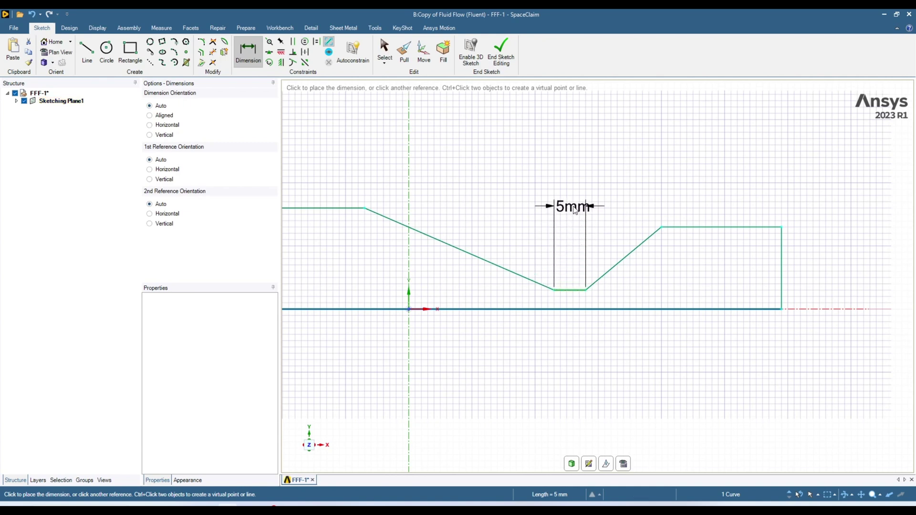
click(575, 211)
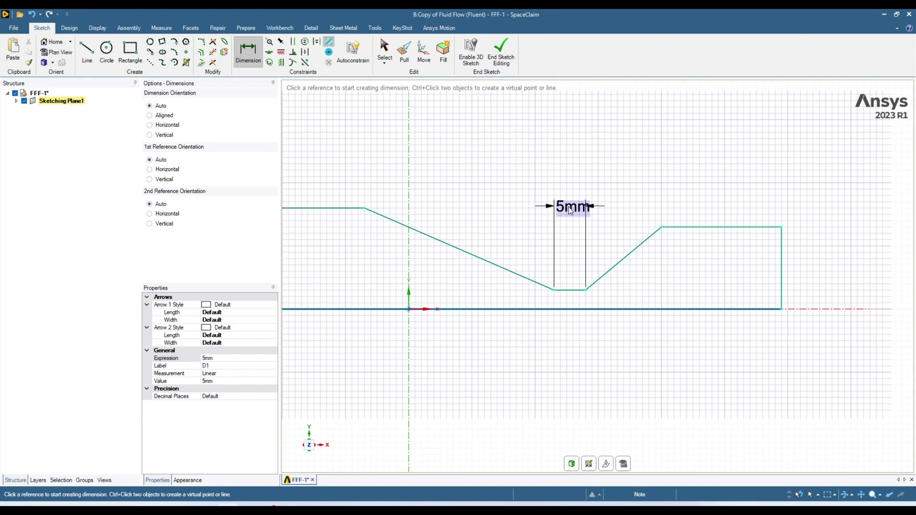
click(570, 211)
text(2)
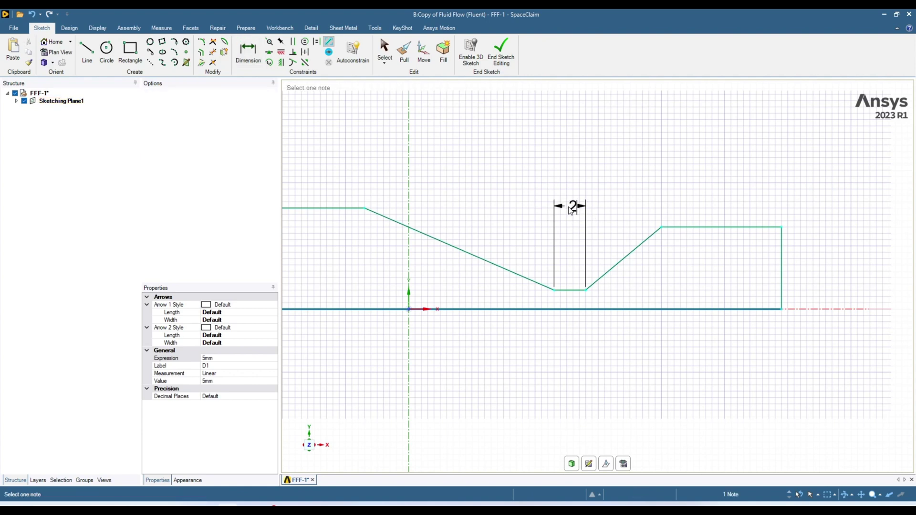
text(.5)
key(Return)
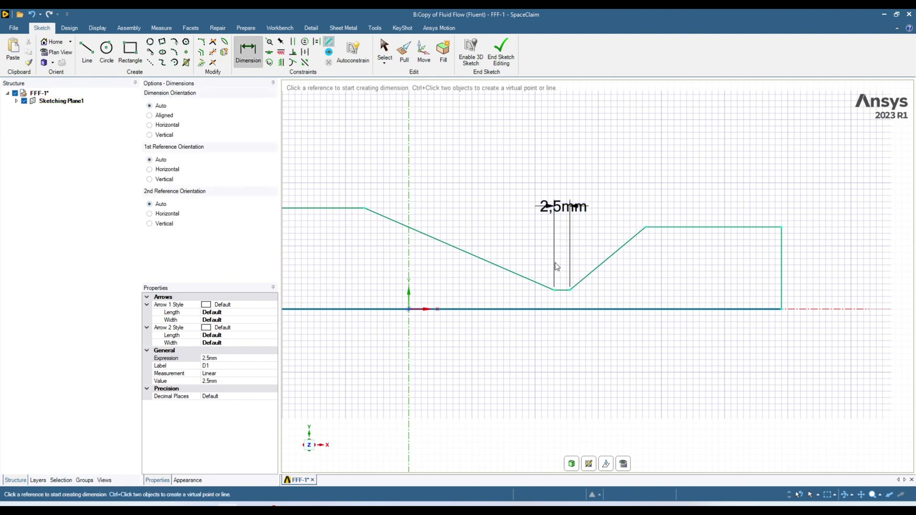
scroll(553, 230, up, 3)
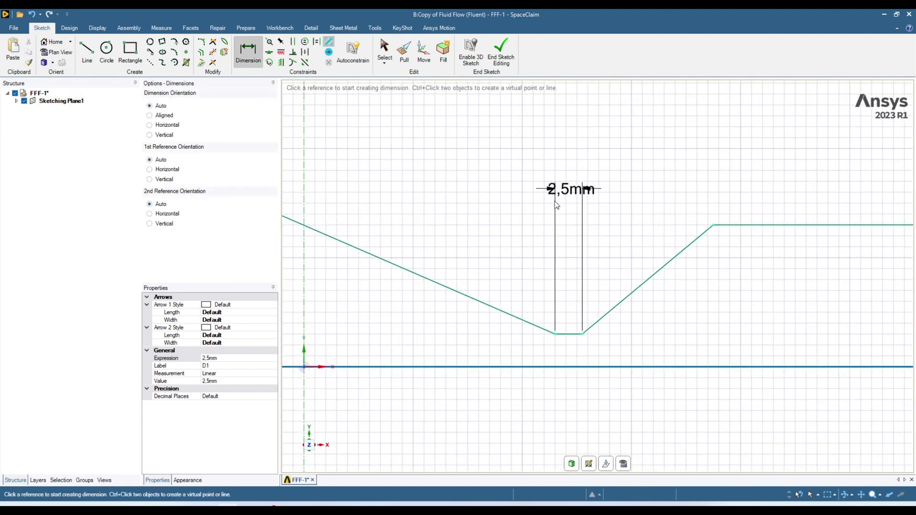
scroll(553, 205, up, 2)
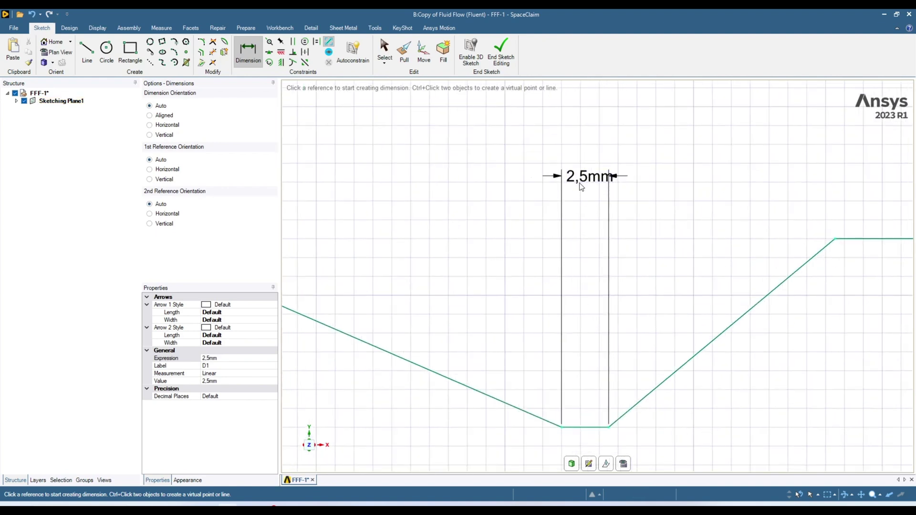
scroll(570, 231, down, 2)
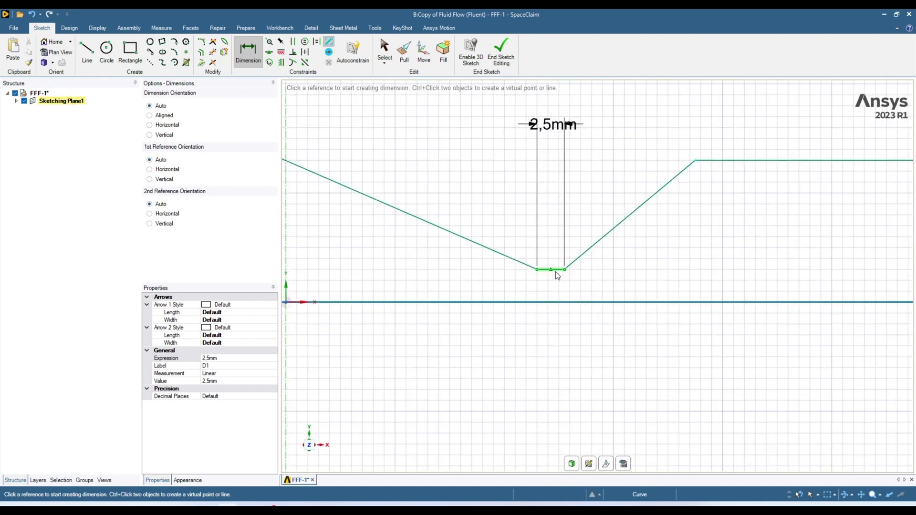
scroll(556, 275, up, 2)
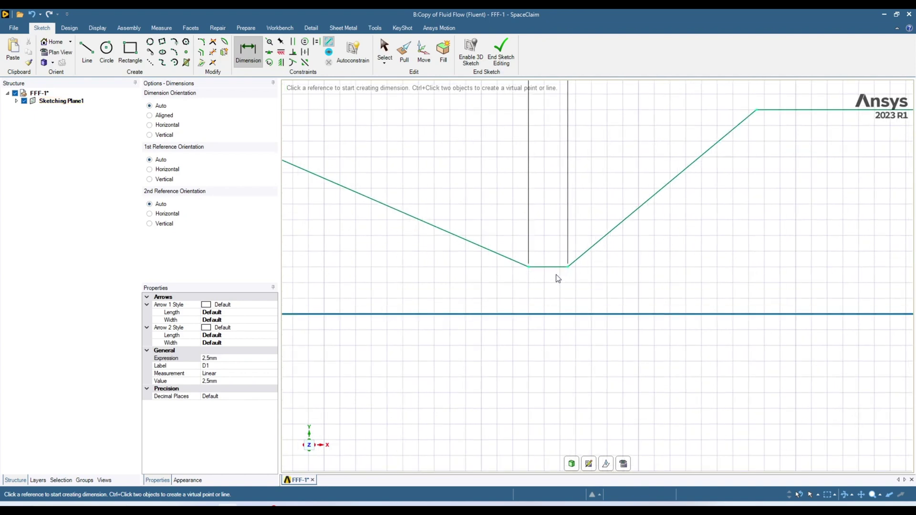
Dimension the throat's height above the axis, changing it from 3mm to 2,5mm
click(556, 268)
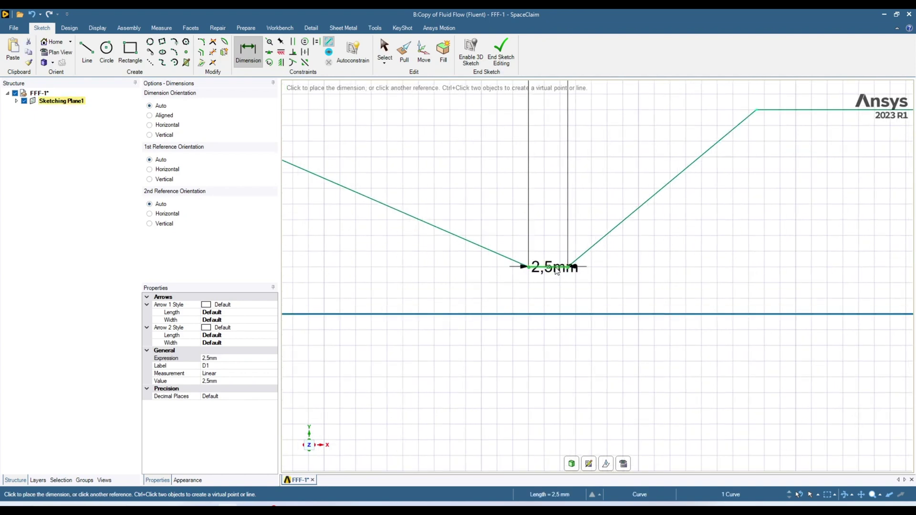
click(557, 315)
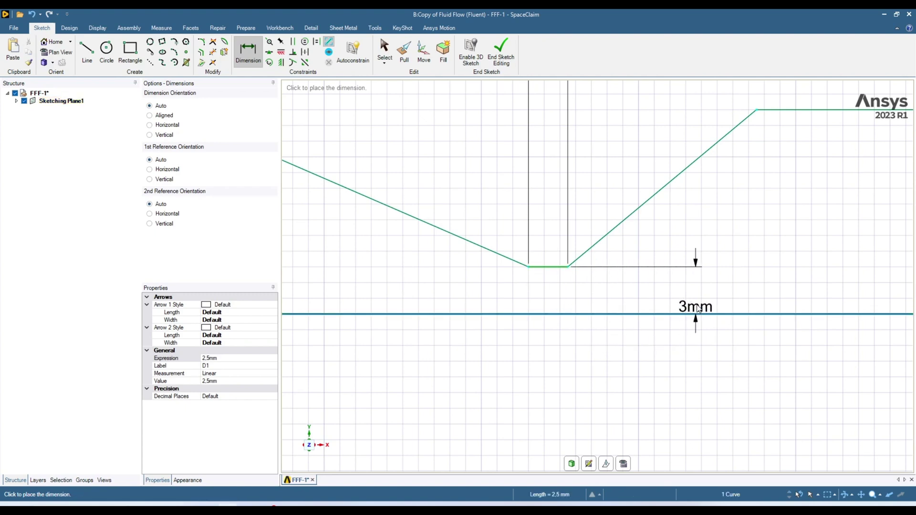
click(699, 237)
double_click(729, 238)
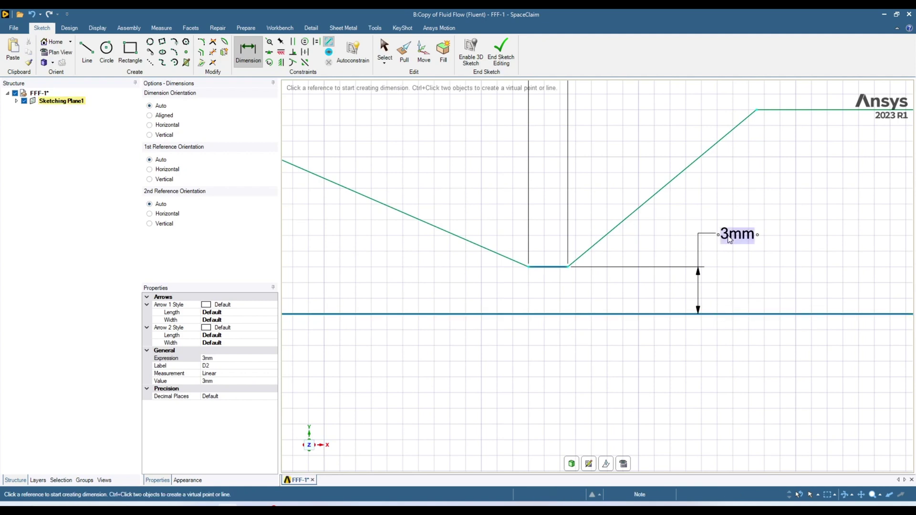
text(2.5)
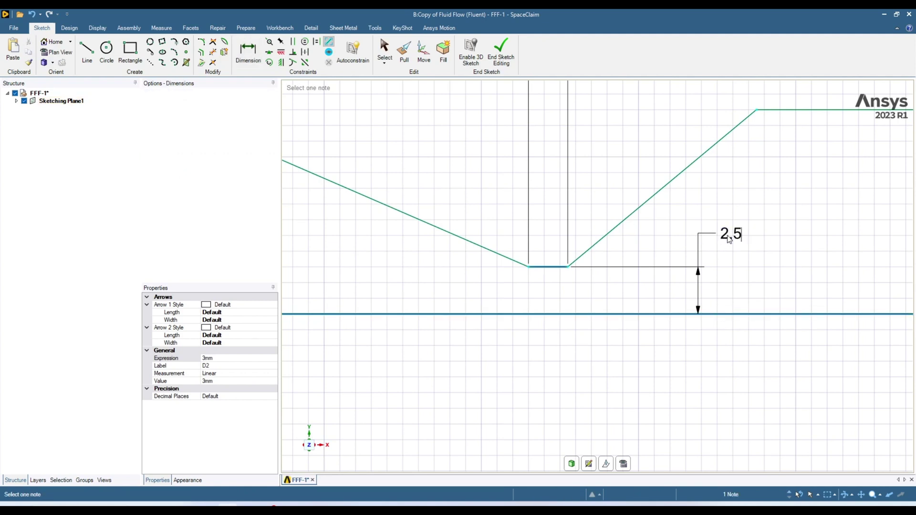
key(Return)
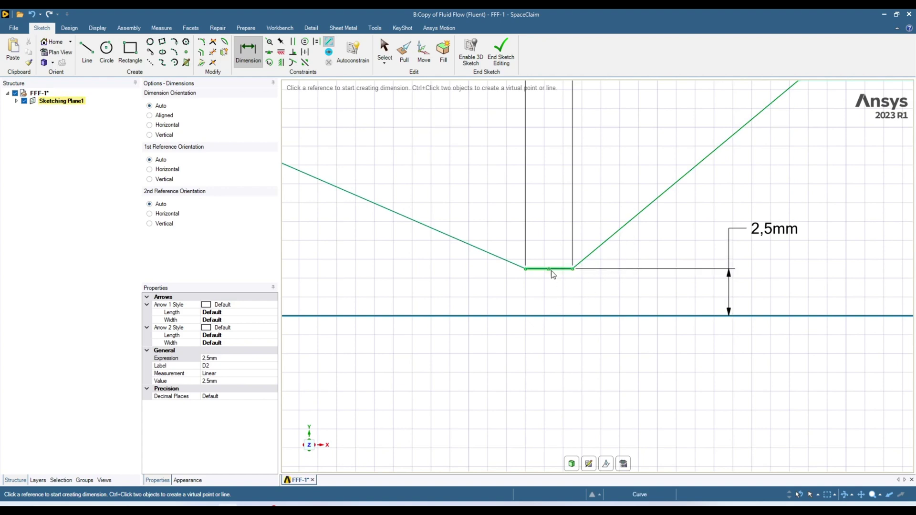
click(620, 234)
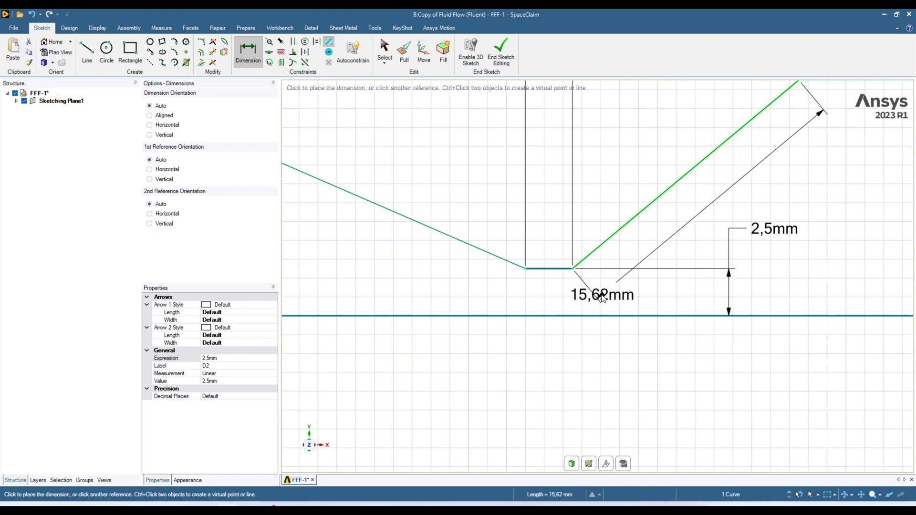
Change the diverging line's angle to the throat from 39,8° to 7°
click(561, 270)
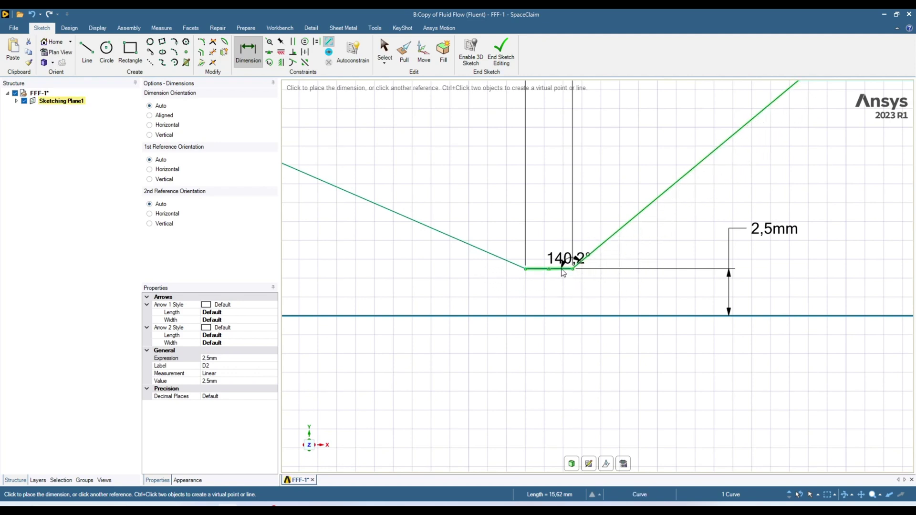
click(561, 272)
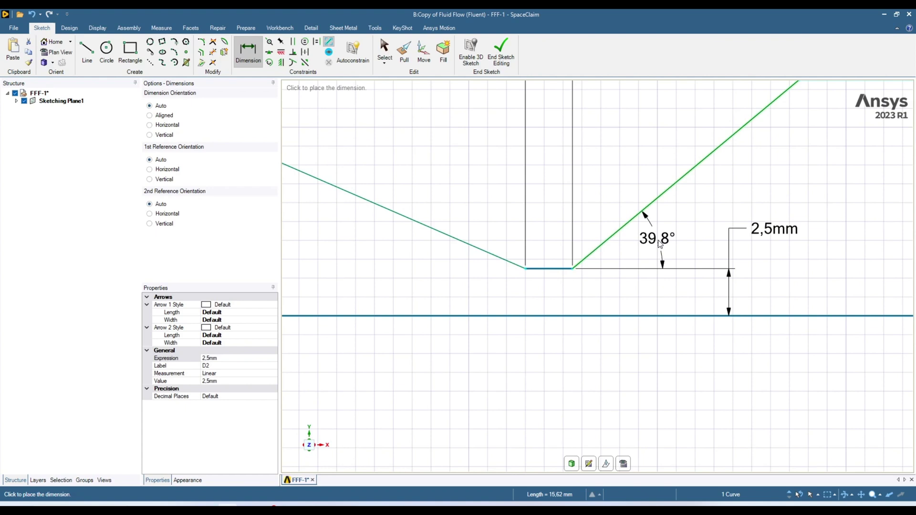
click(659, 244)
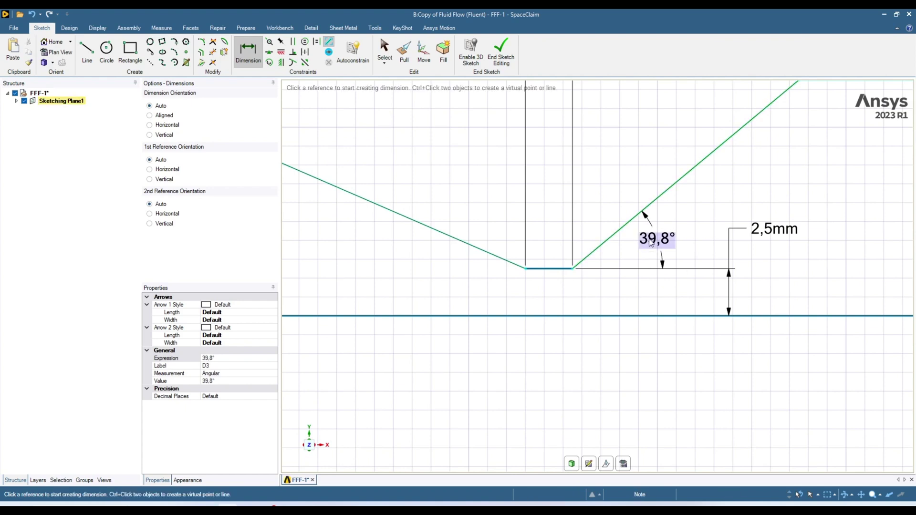
key(Escape)
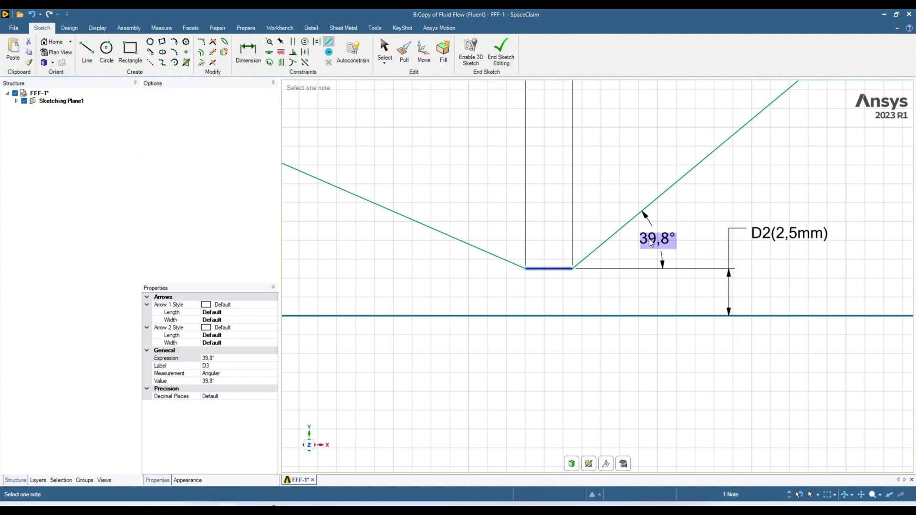
text(7)
key(Return)
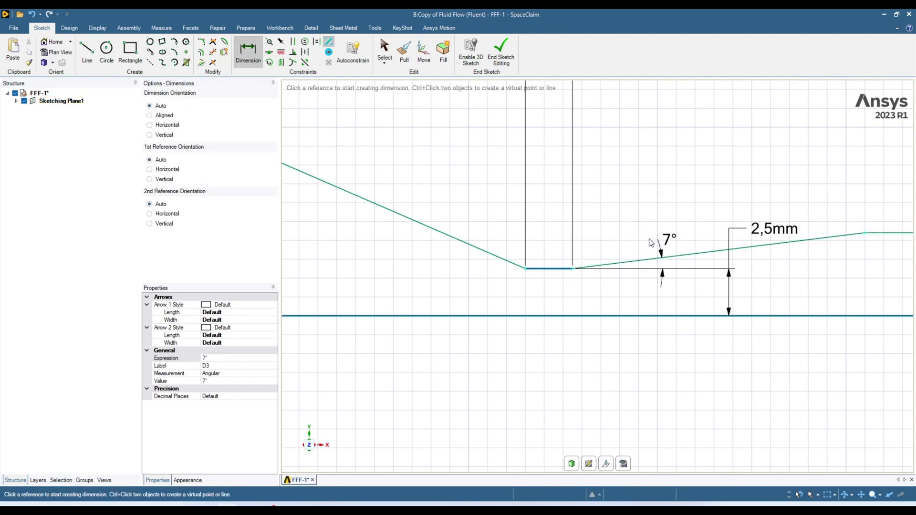
scroll(650, 243, down, 5)
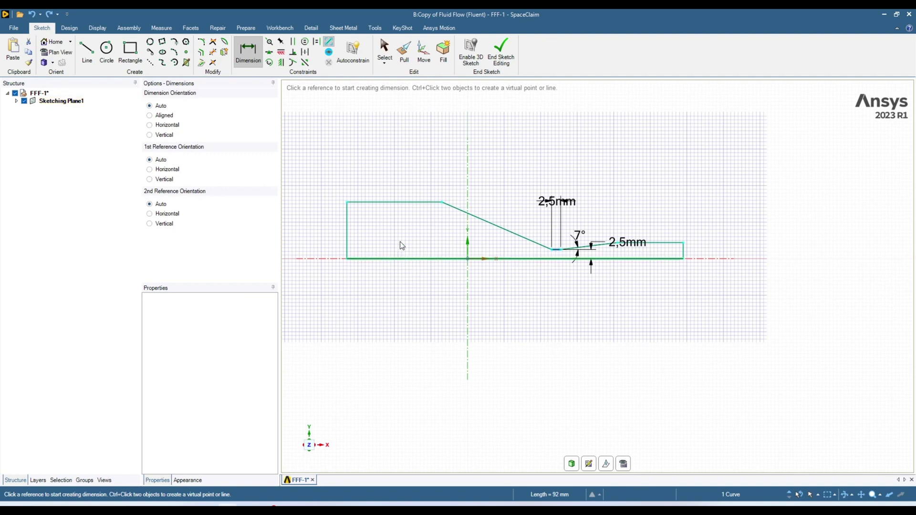
Dimension the bottom axis line and change its length from 92mm to 200mm
click(531, 260)
click(536, 331)
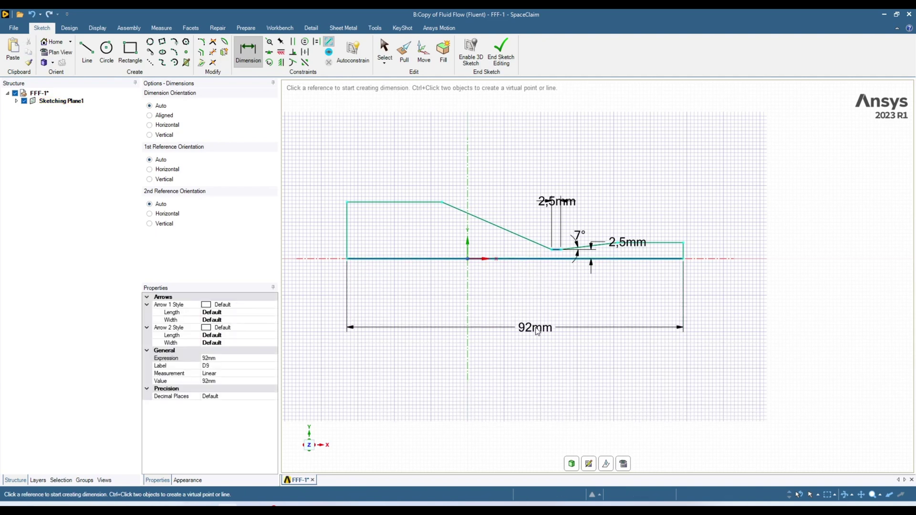
double_click(527, 333)
text(200)
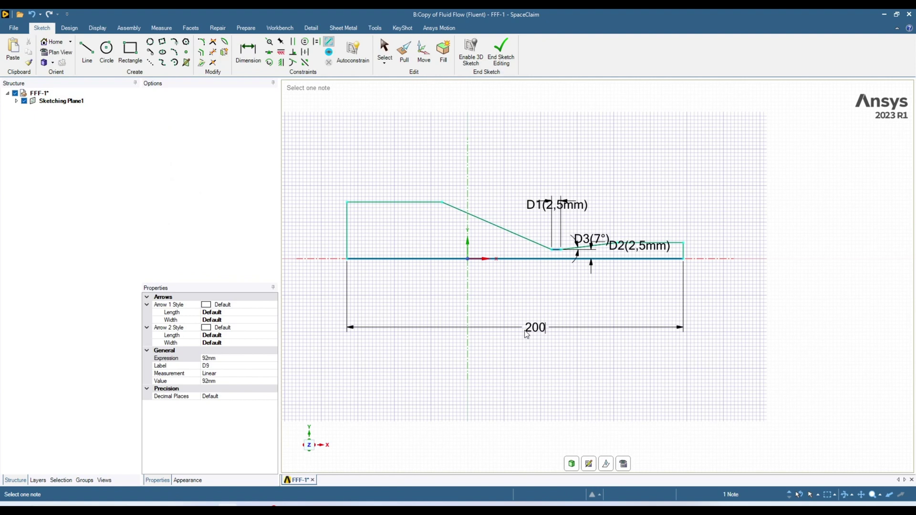
key(Return)
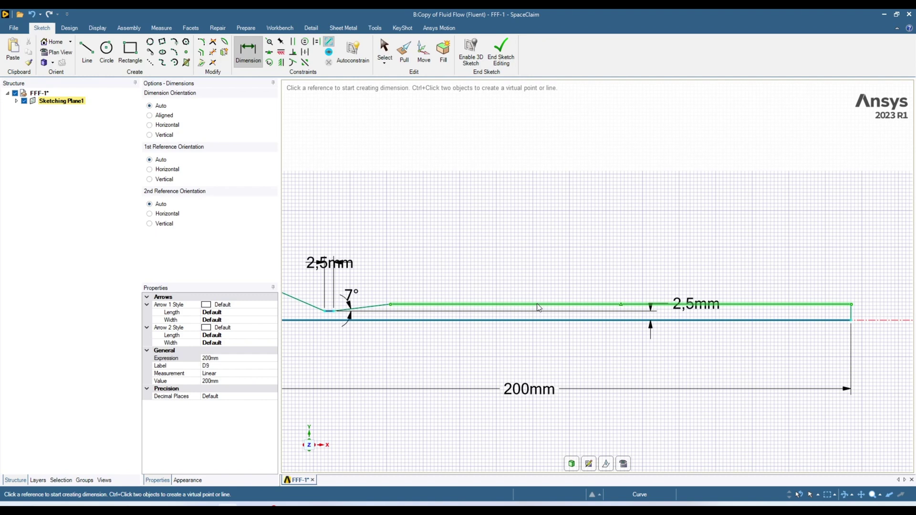
Shorten the straight top outlet line from 126mm to 20mm
click(538, 308)
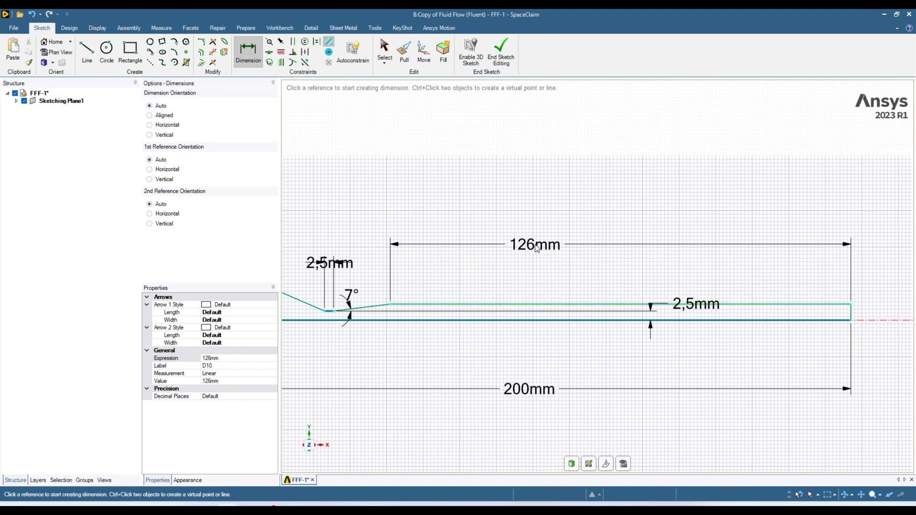
click(530, 246)
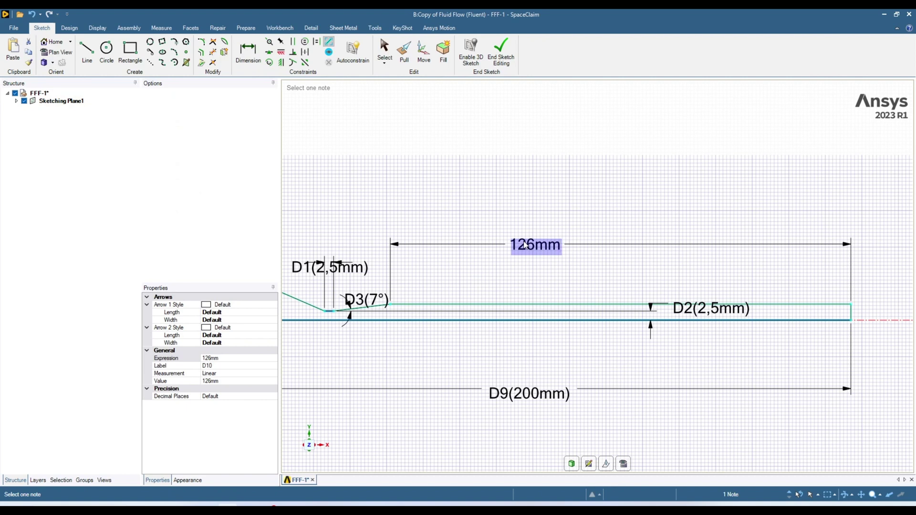
text(20)
key(Return)
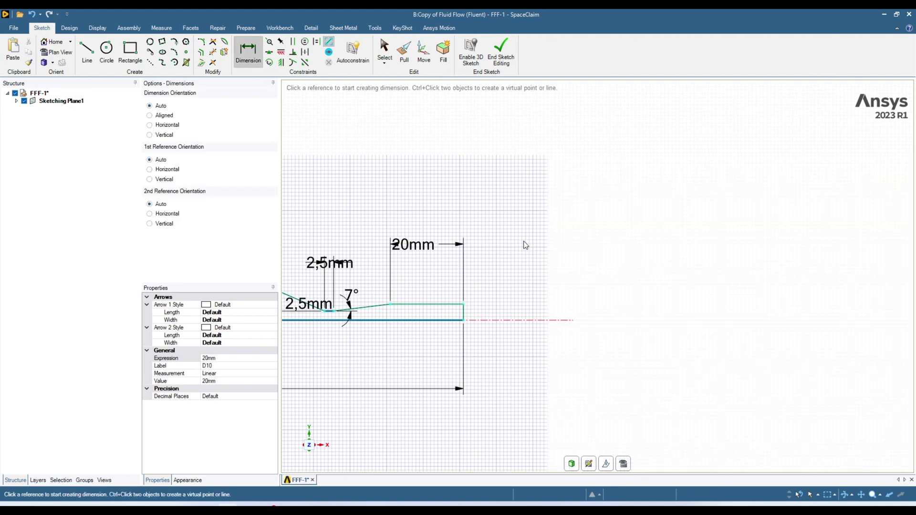
Dimension the right outlet end edge, changing its height from 4,4mm to 10mm
scroll(523, 241, down, 5)
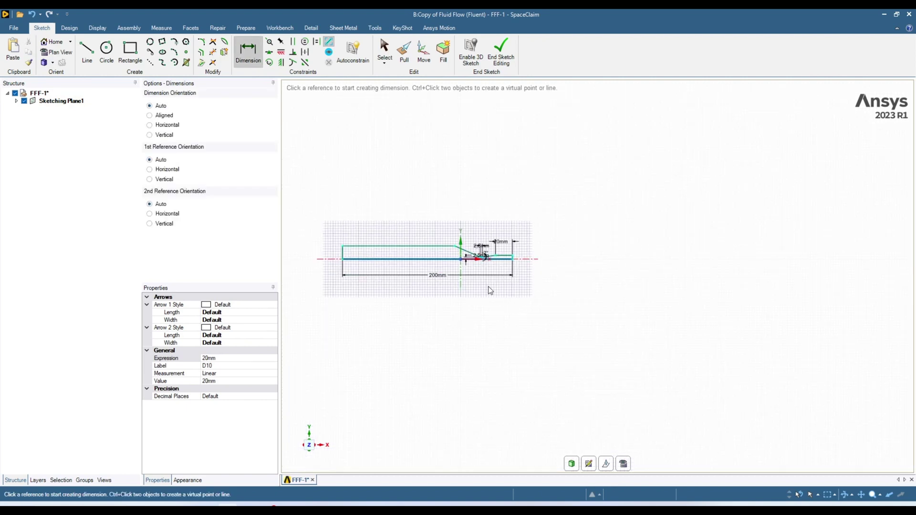
scroll(455, 267, up, 5)
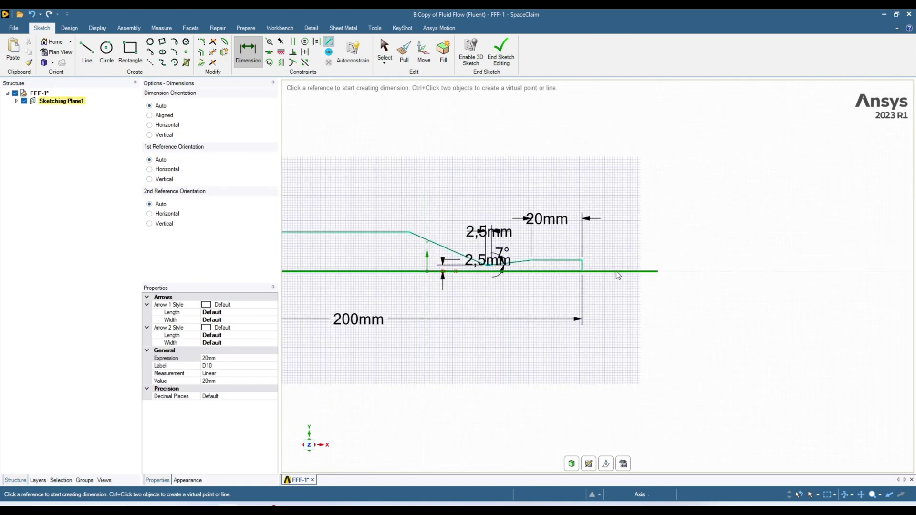
scroll(611, 272, up, 3)
scroll(604, 270, up, 2)
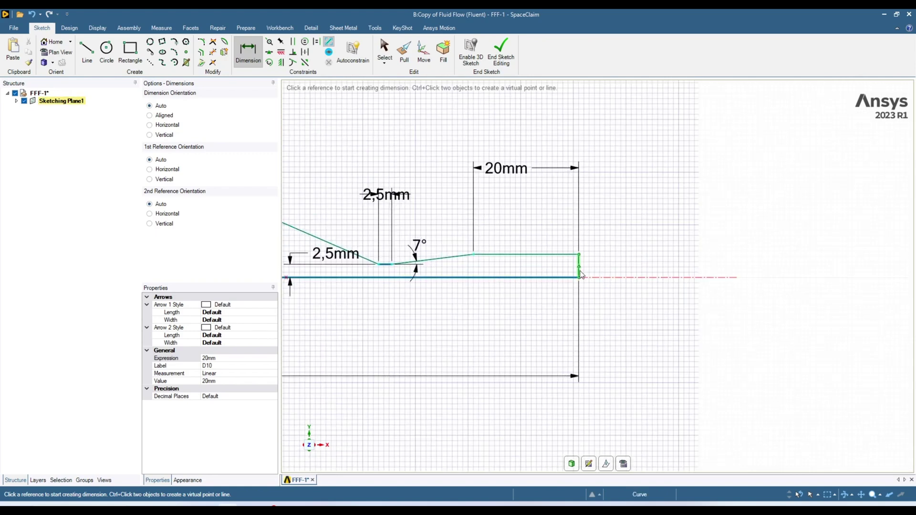
scroll(580, 267, up, 2)
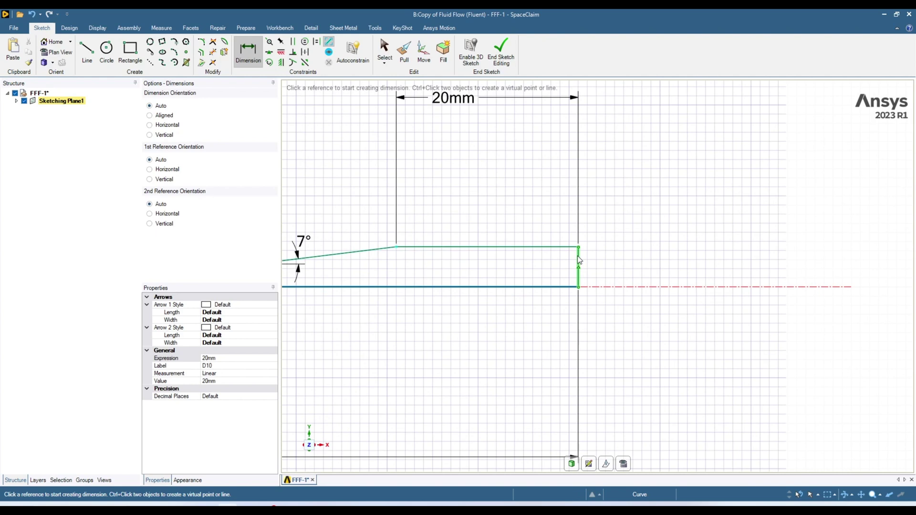
click(578, 260)
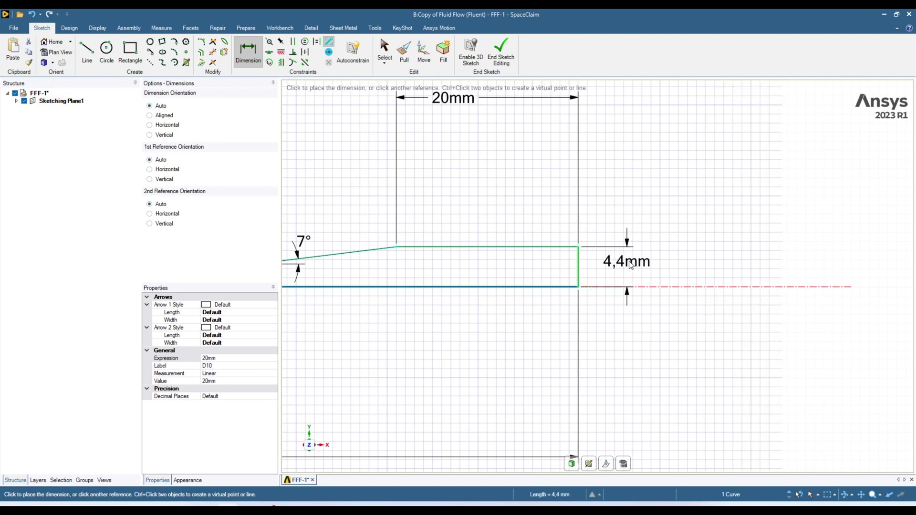
click(690, 265)
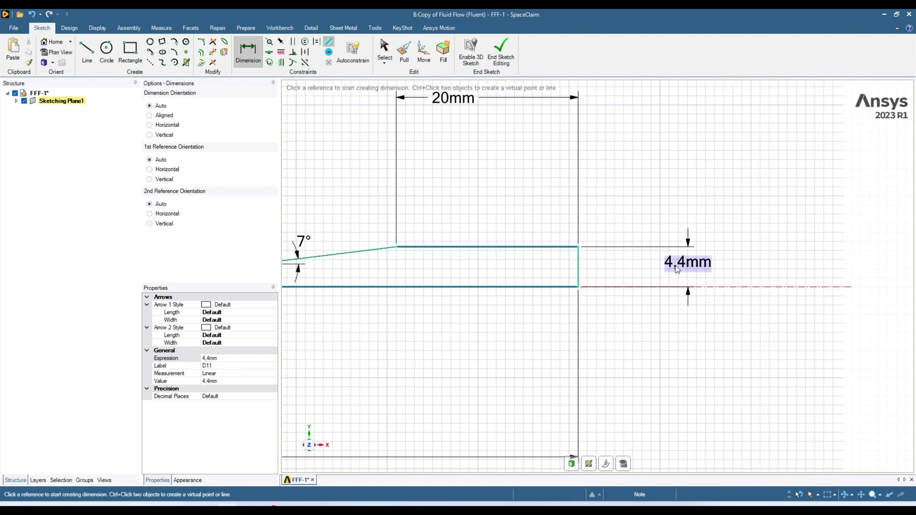
text(10)
key(Return)
key(z)
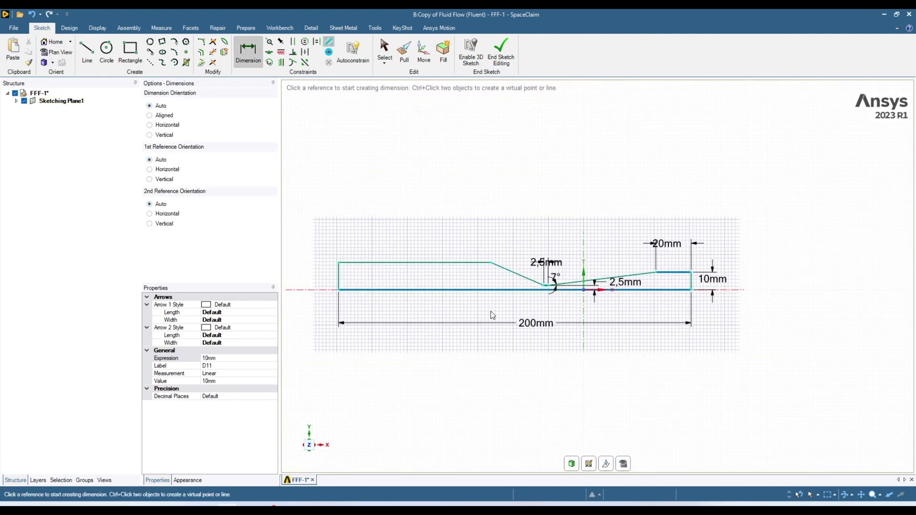
scroll(511, 313, up, 5)
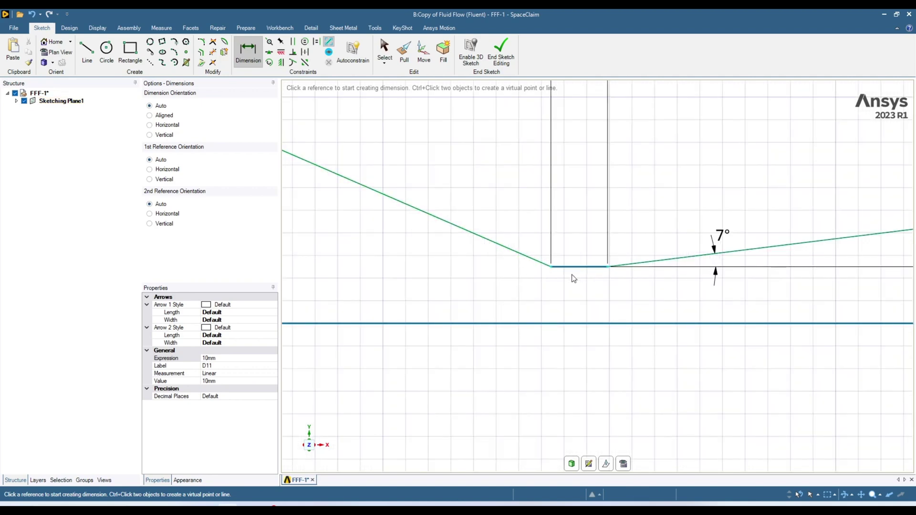
Change the converging slope's angle to the throat from 23,4° to 12°
click(491, 242)
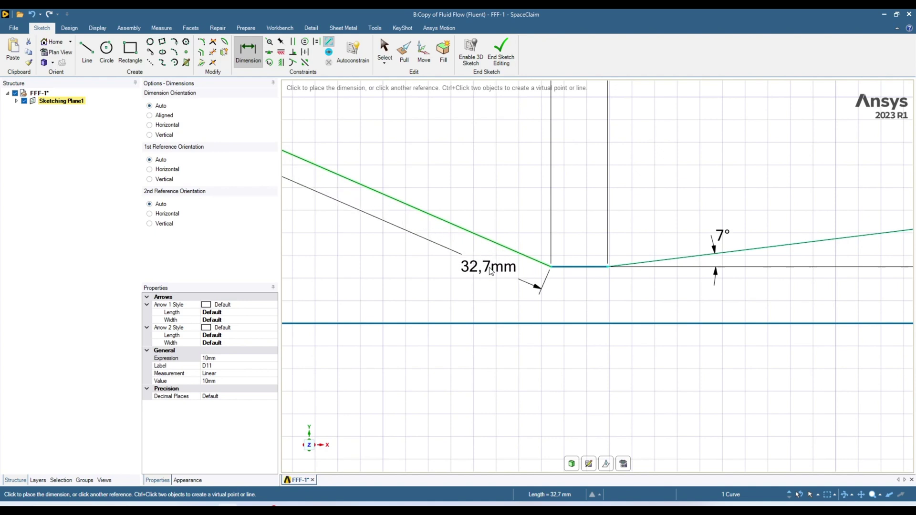
click(580, 267)
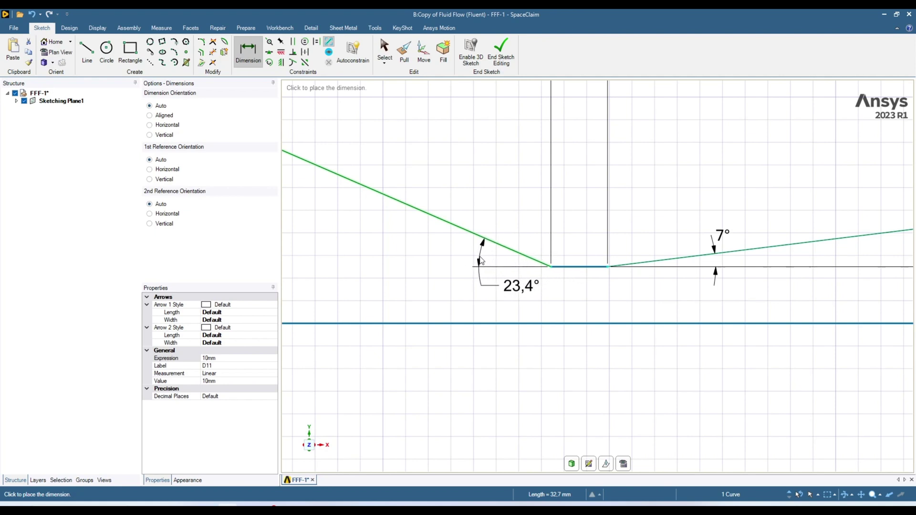
click(476, 259)
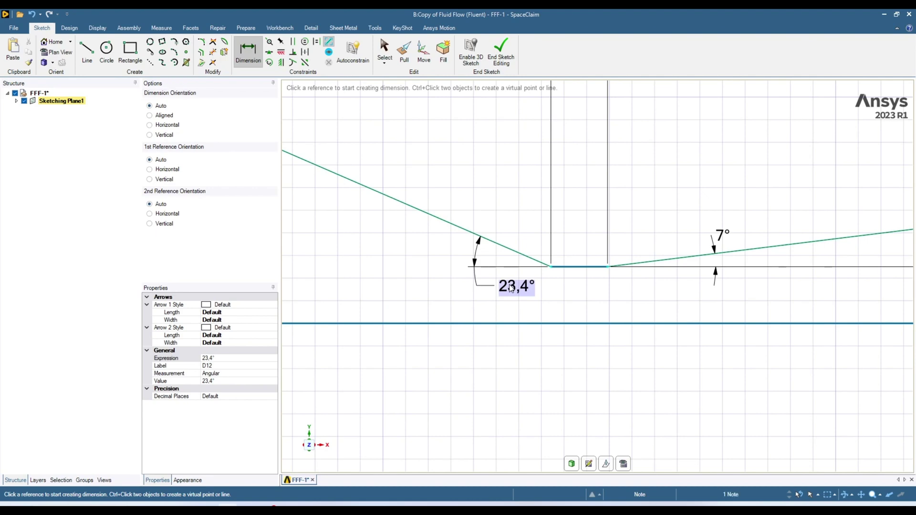
key(Escape)
text(12)
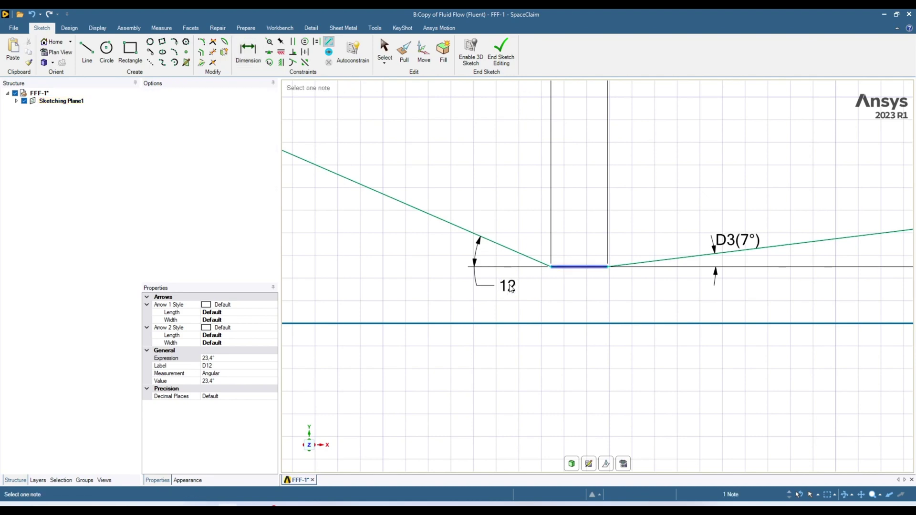
key(Return)
scroll(534, 300, down, 5)
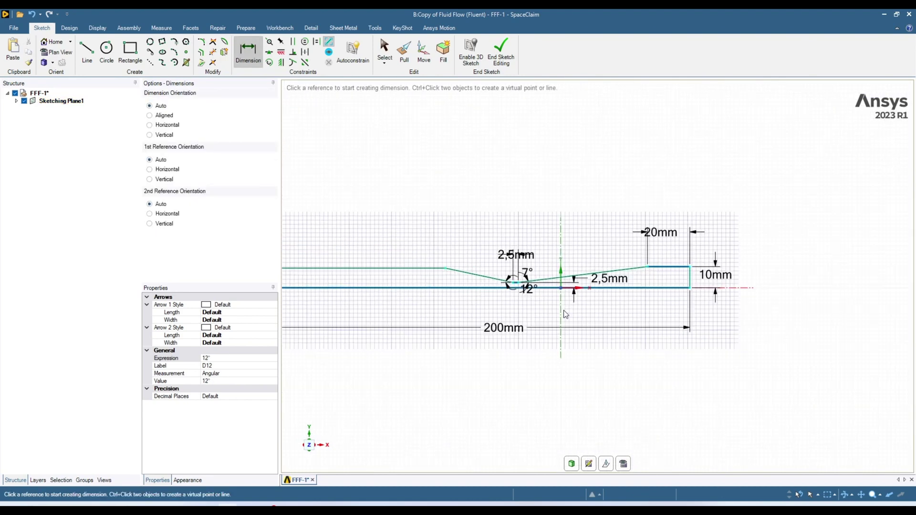
scroll(591, 310, down, 2)
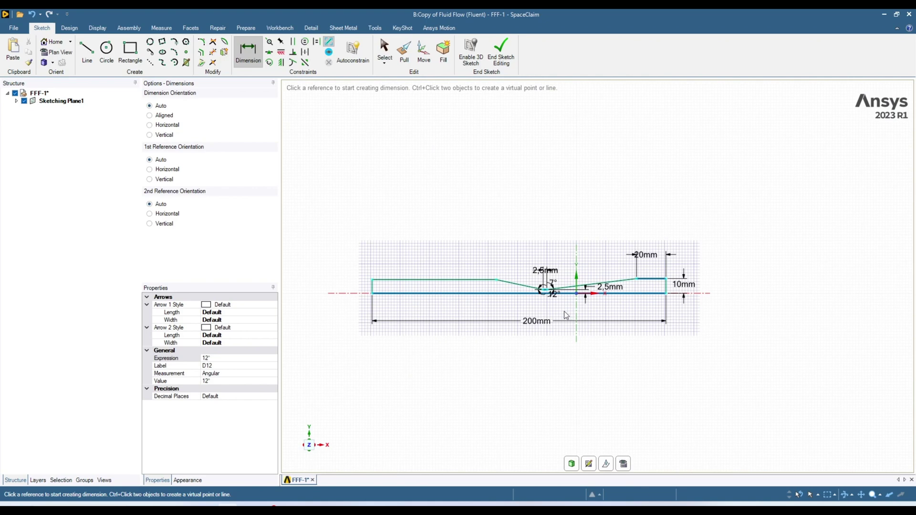
Dimension the left inlet end edge, changing its height from 9,3mm to 10mm
scroll(402, 272, up, 3)
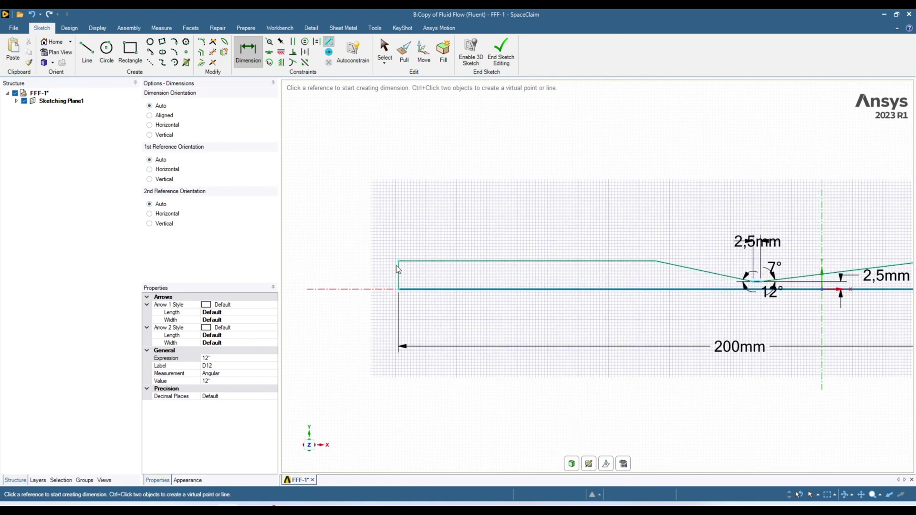
scroll(396, 265, up, 2)
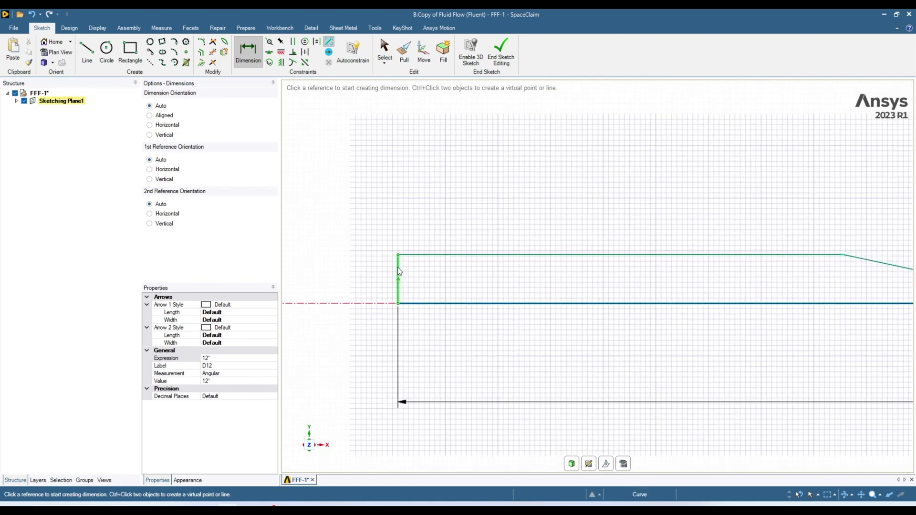
click(399, 271)
click(346, 277)
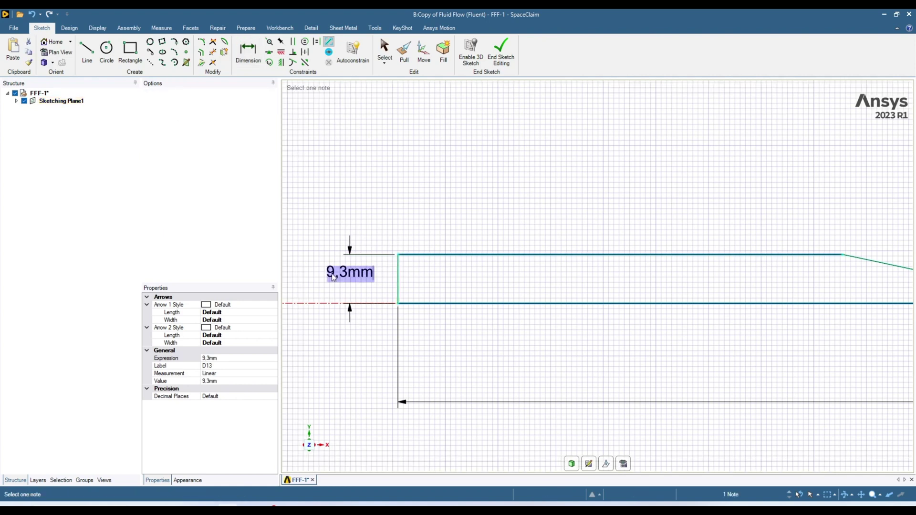
text(1)
key(Return)
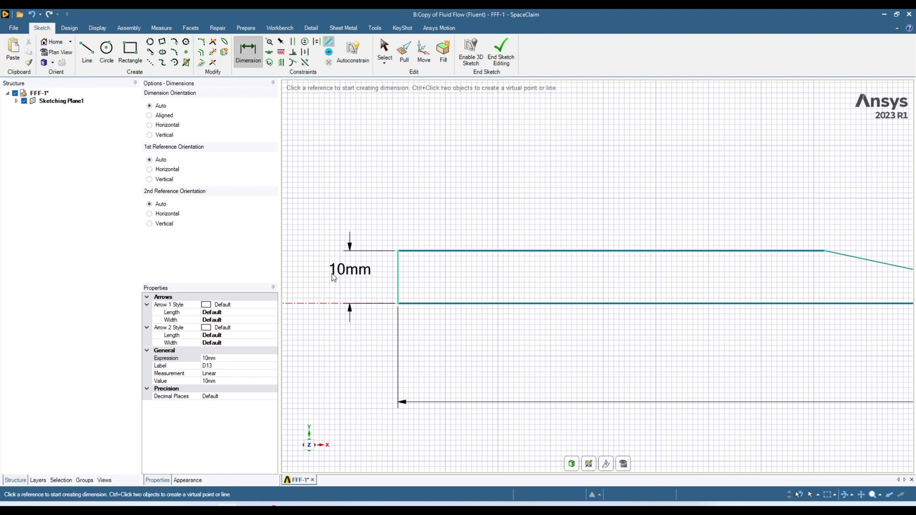
scroll(334, 278, down, 5)
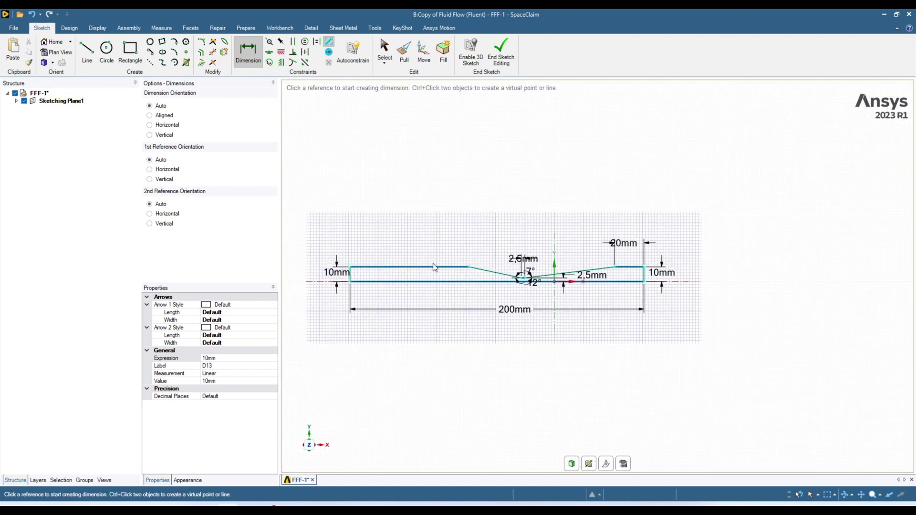
scroll(434, 267, up, 1)
scroll(448, 269, down, 2)
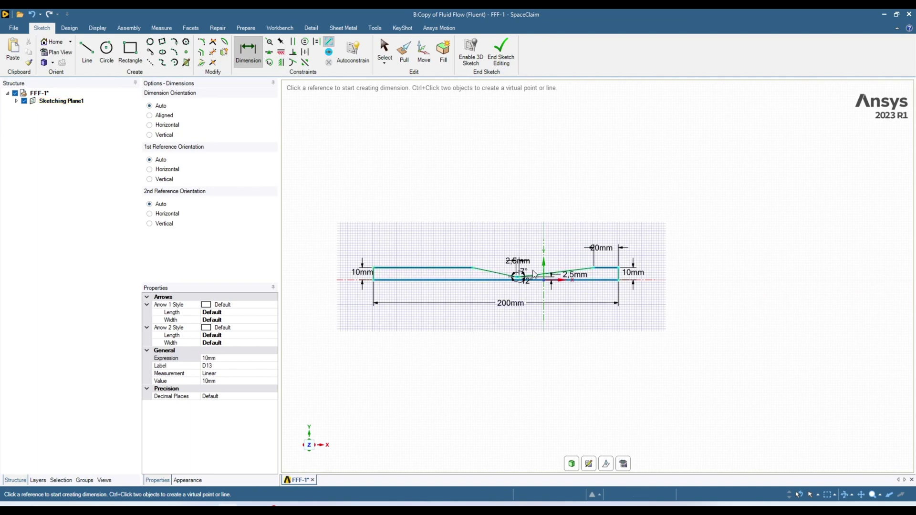
Zoom in and out around the venturi profile to check the throat dimensions
scroll(499, 275, up, 2)
scroll(466, 275, up, 3)
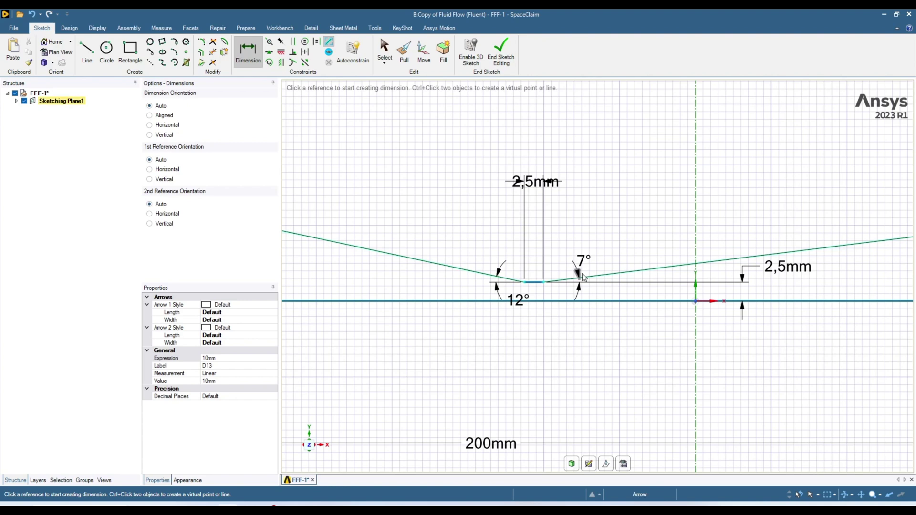
scroll(610, 274, down, 3)
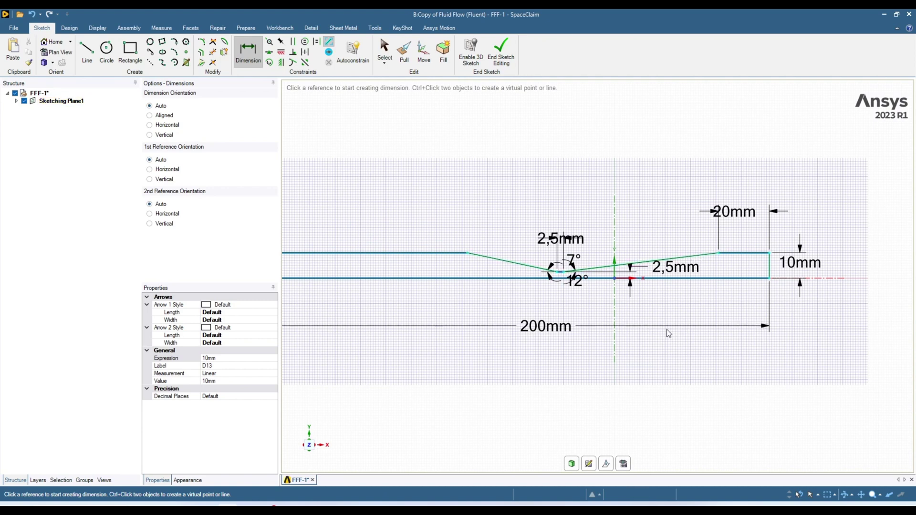
scroll(373, 262, down, 2)
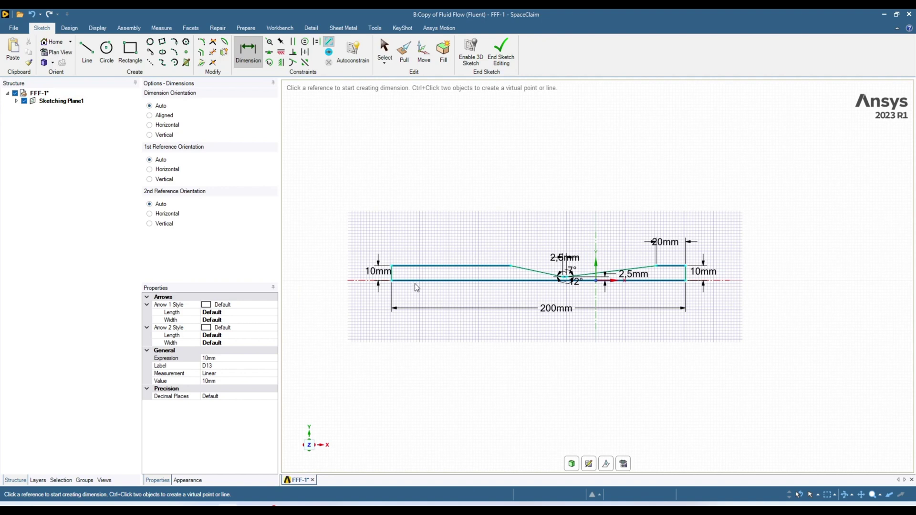
Place an 81,13mm length dimension above the inlet's top edge and exit dimensioning
click(439, 265)
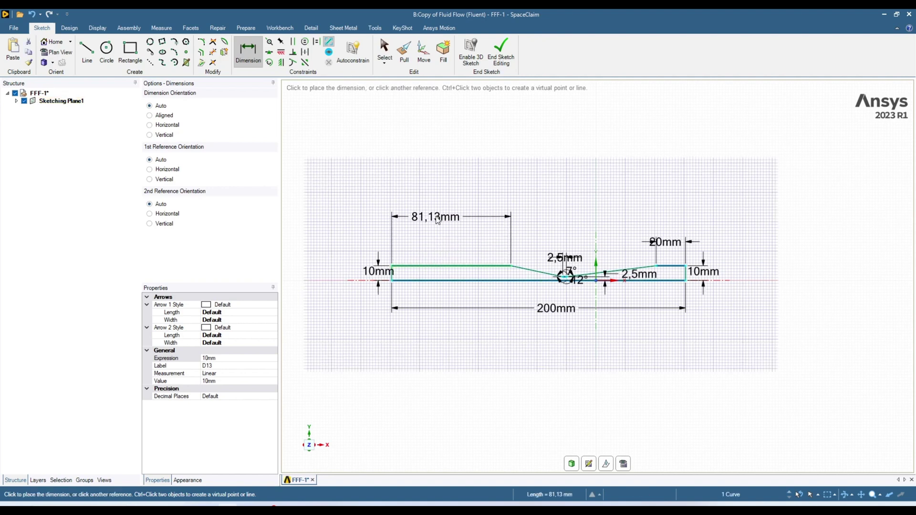
click(439, 217)
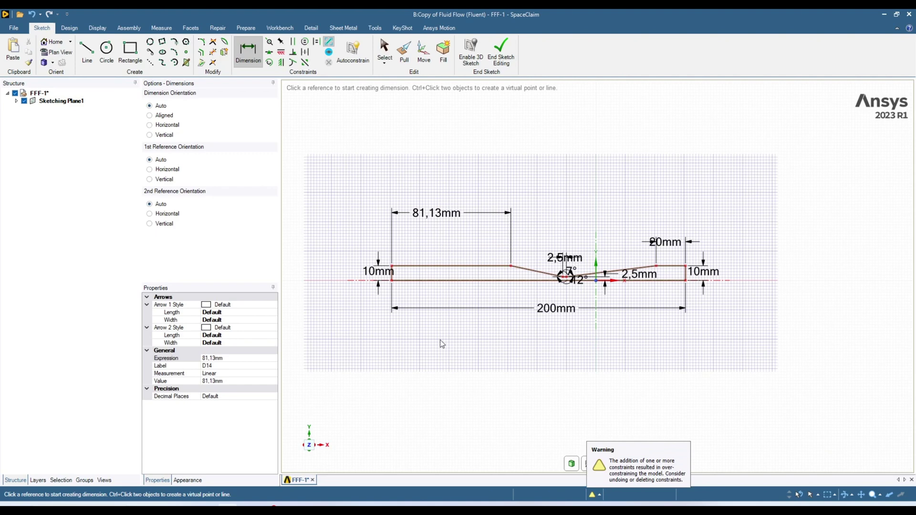
scroll(579, 437, up, 2)
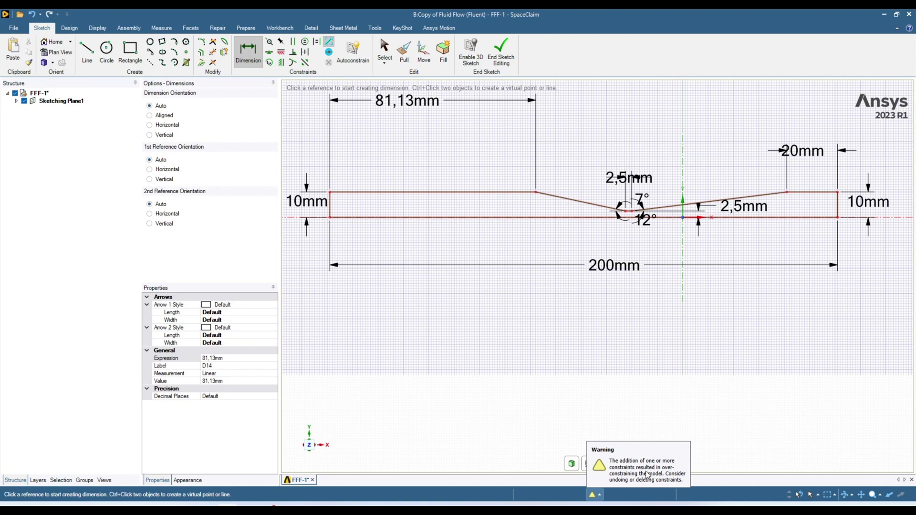
scroll(459, 234, down, 2)
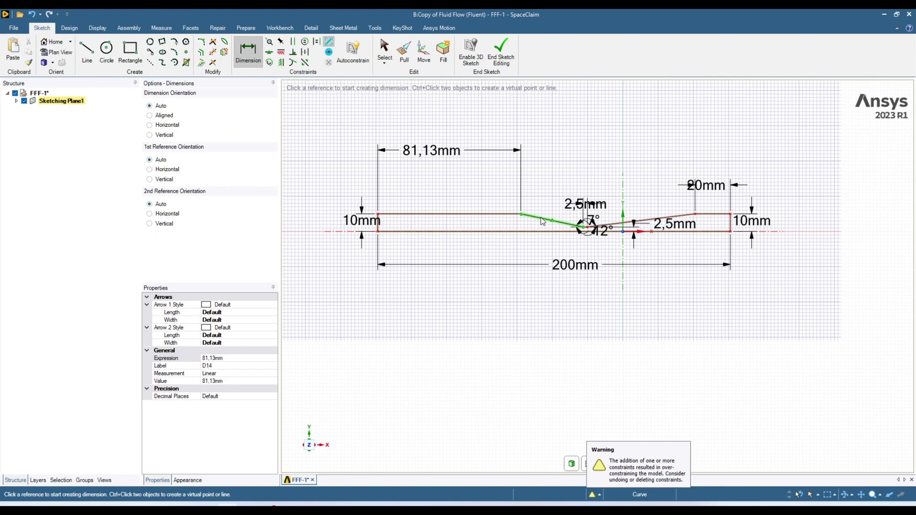
key(Escape)
scroll(485, 339, down, 3)
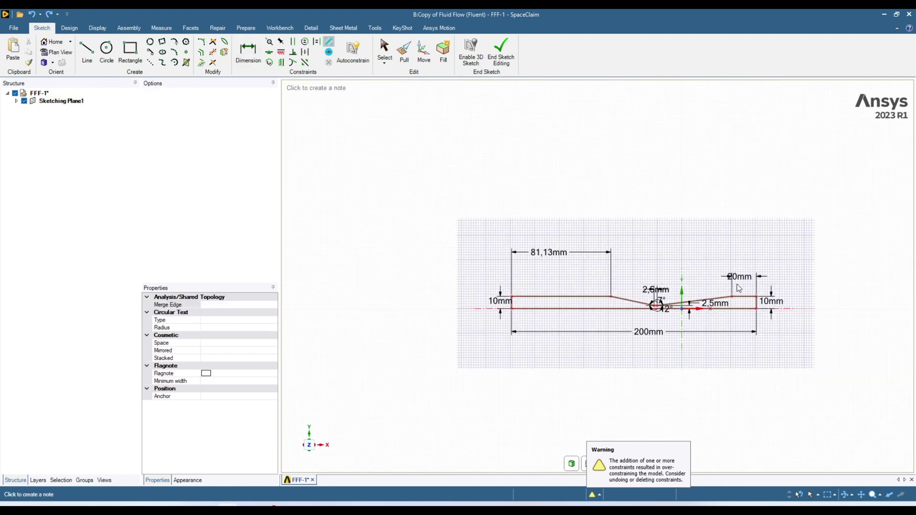
Change the outlet section length dimension from 20mm to 40mm
scroll(746, 279, up, 4)
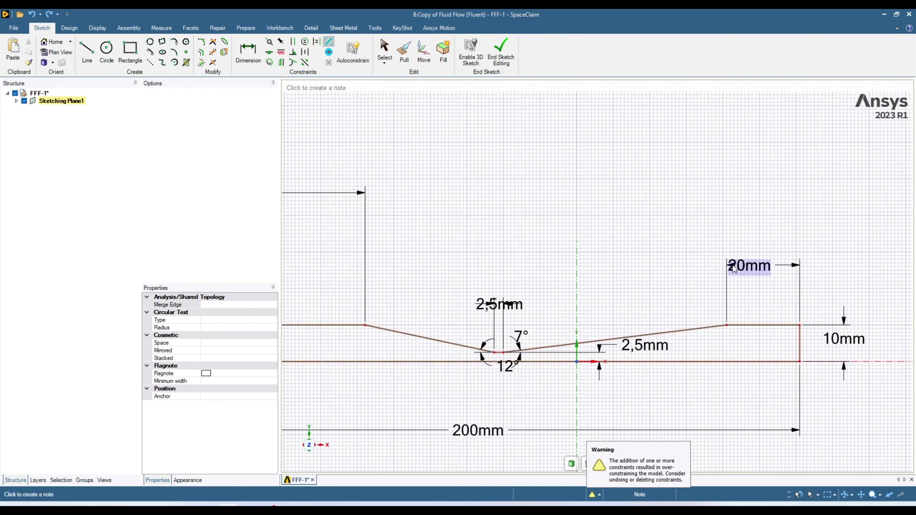
click(741, 272)
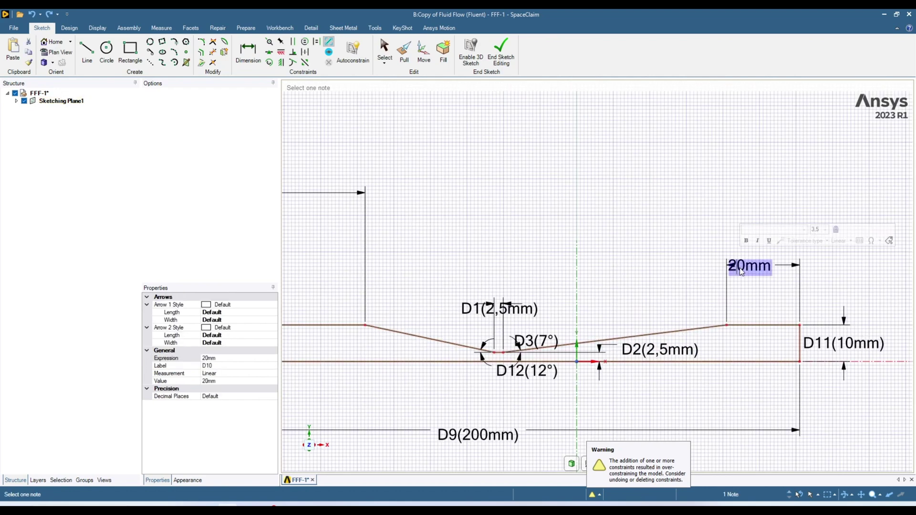
text(40)
key(Return)
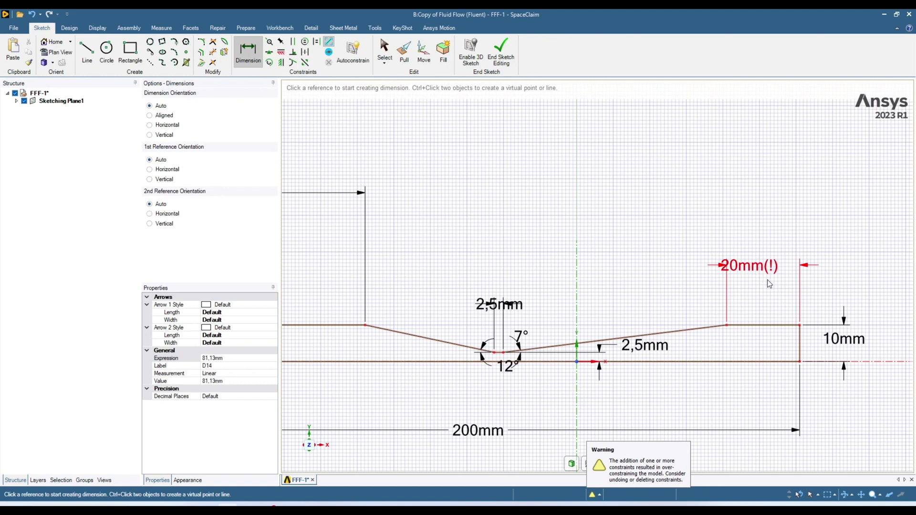
scroll(767, 279, down, 2)
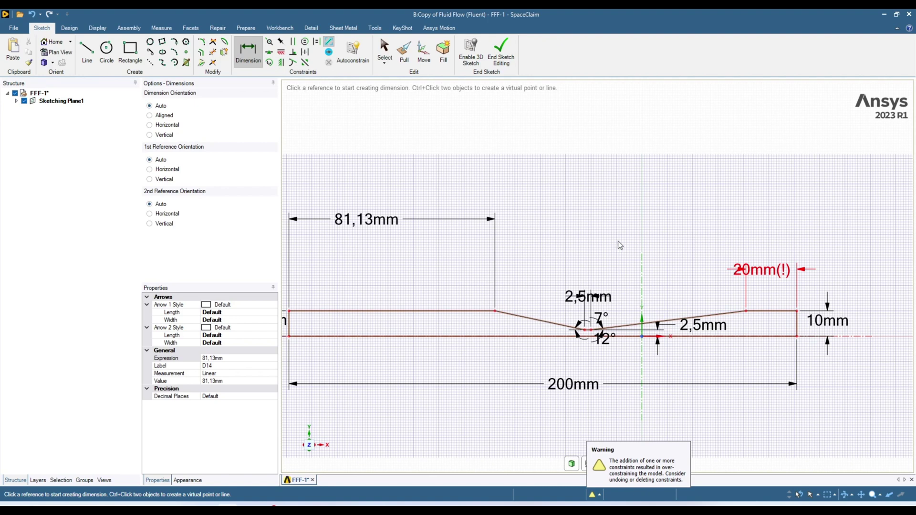
Remove the over-constraining 81,13mm inlet length dimension
shift+middle_drag(491, 226, 445, 211)
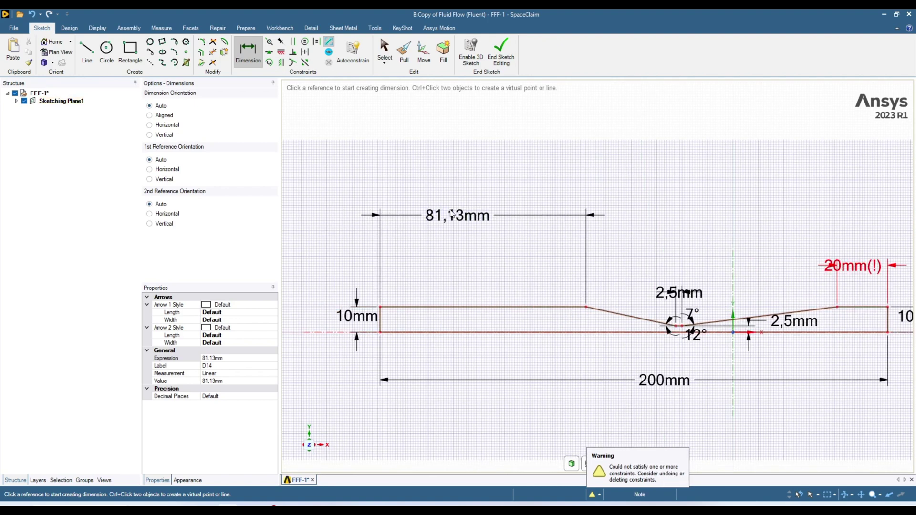
right_click(376, 216)
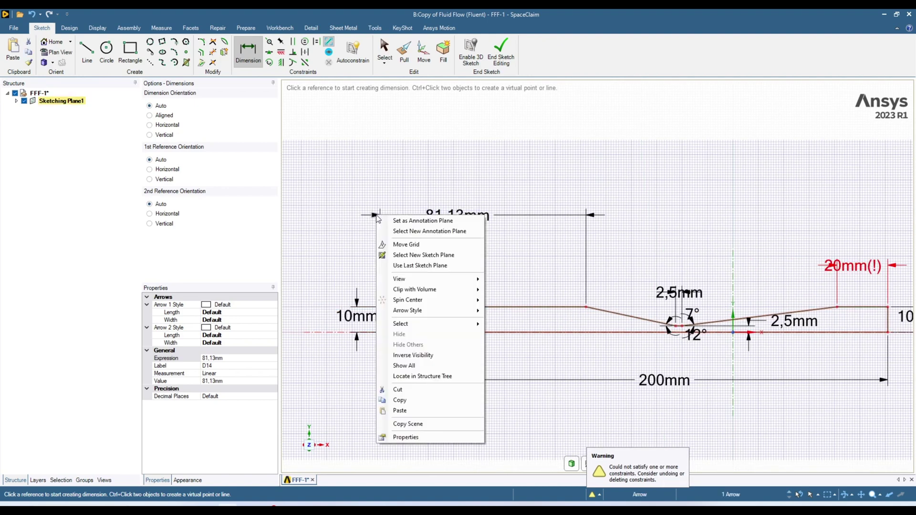
click(376, 217)
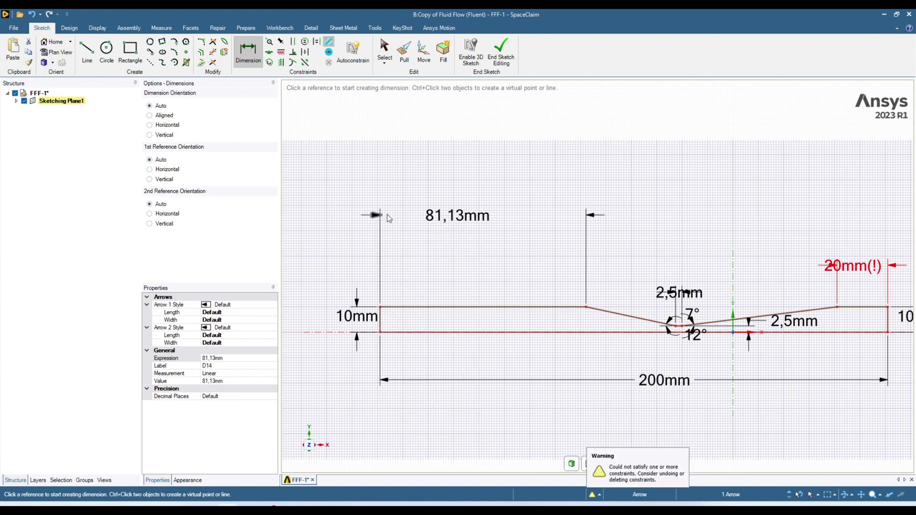
key(ctrl+z)
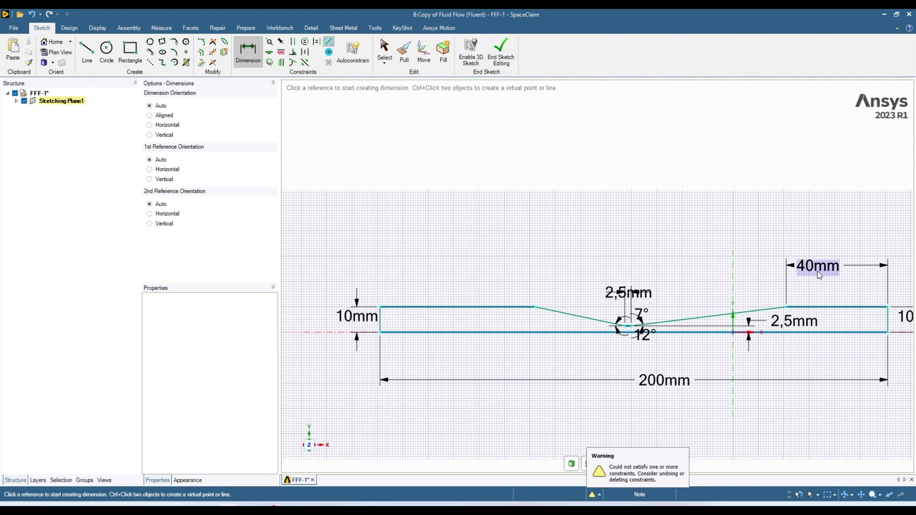
Change the converging slope angle from 12° to 15°
key(z)
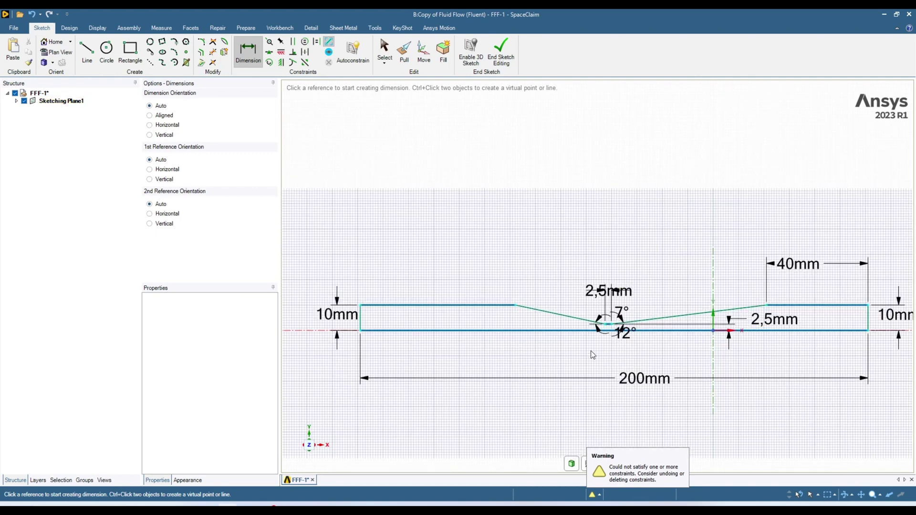
scroll(591, 351, up, 4)
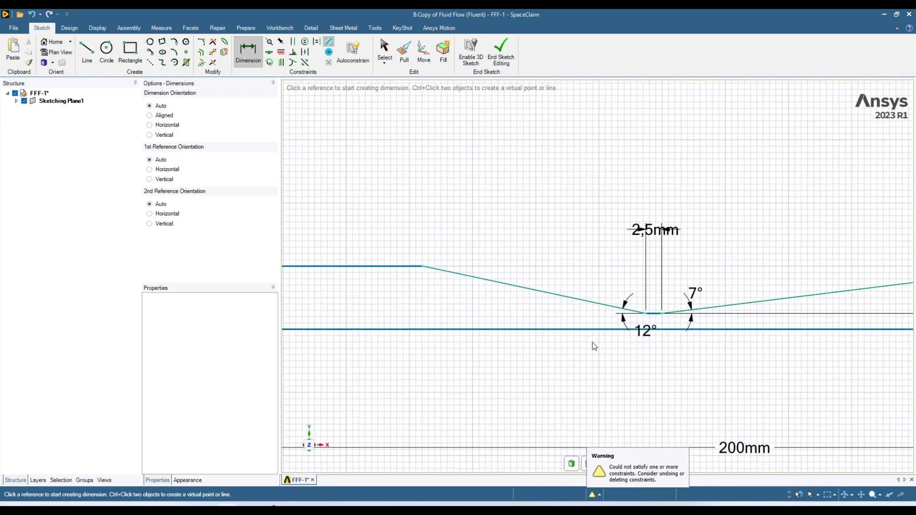
scroll(644, 327, up, 2)
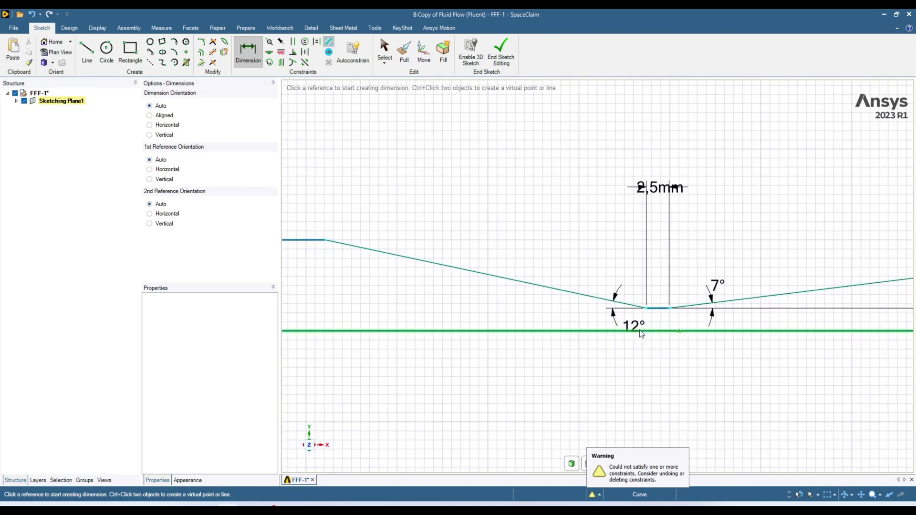
click(636, 327)
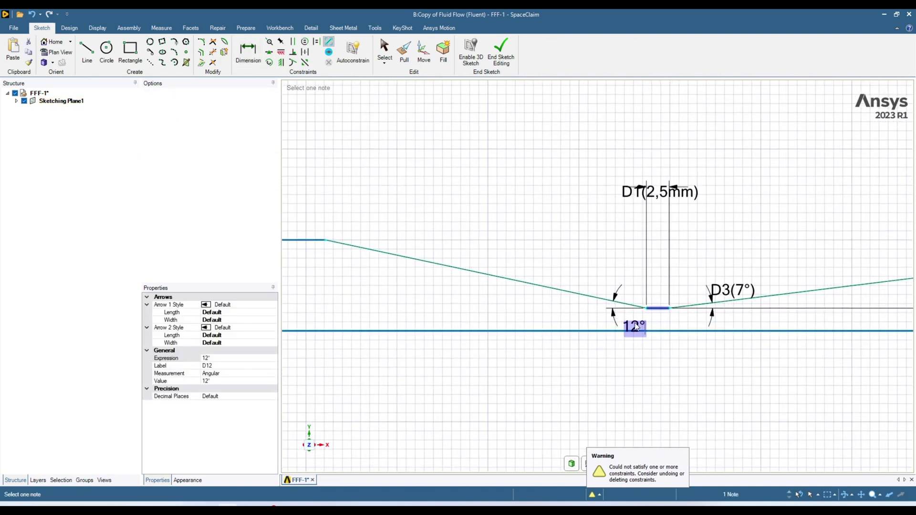
text(15)
key(Return)
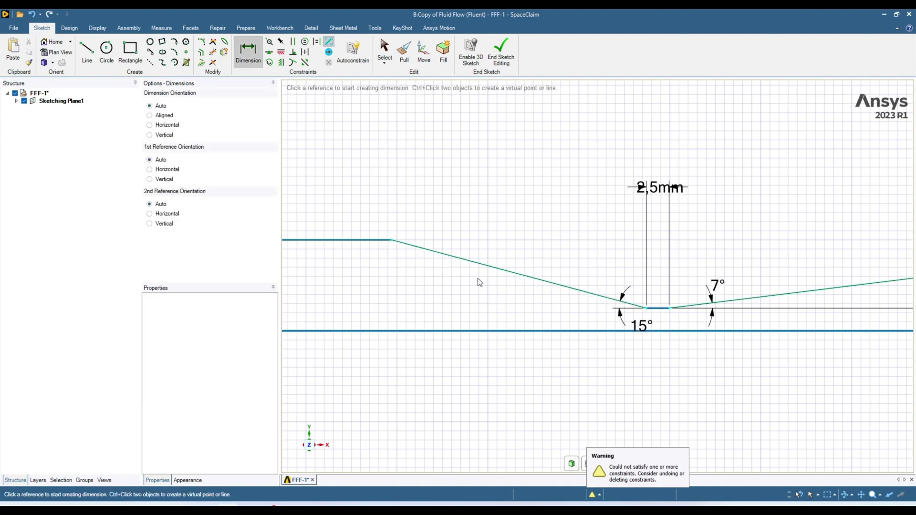
Change the diverging slope angle from 7° to 5°
scroll(453, 256, down, 5)
click(559, 263)
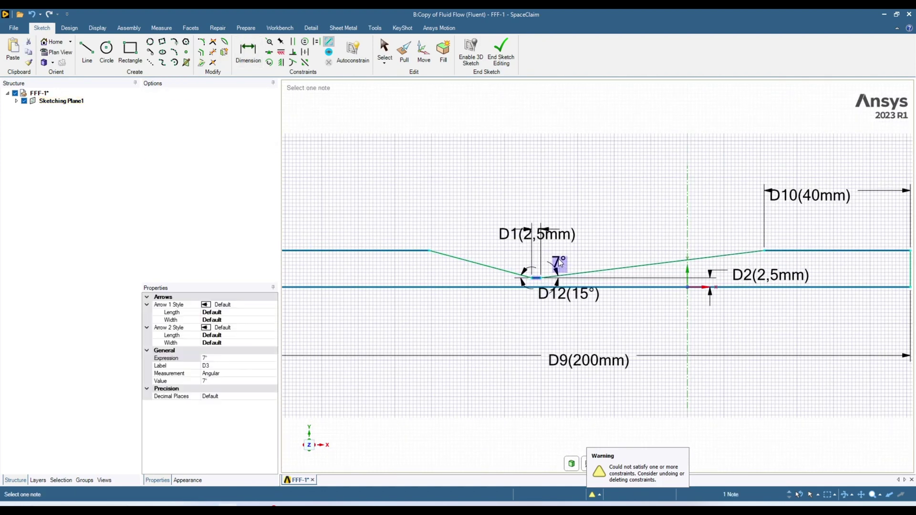
text(5)
key(Return)
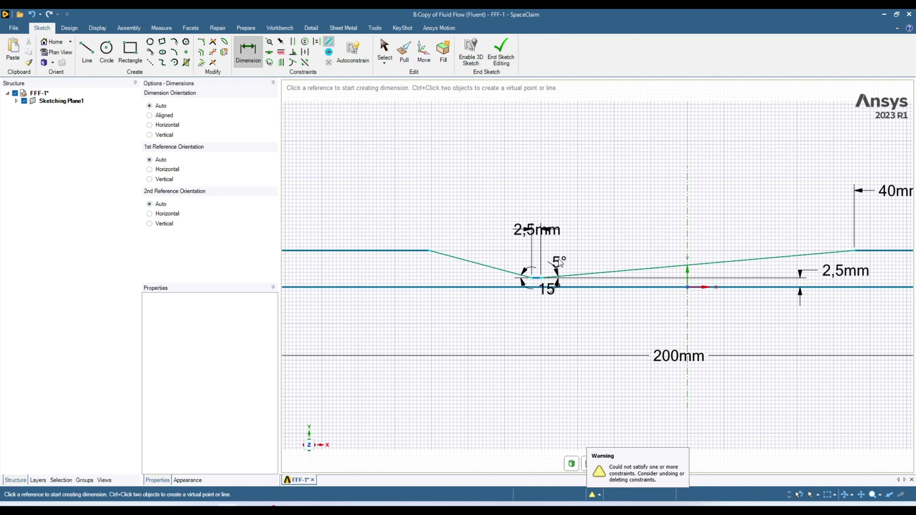
scroll(560, 262, down, 5)
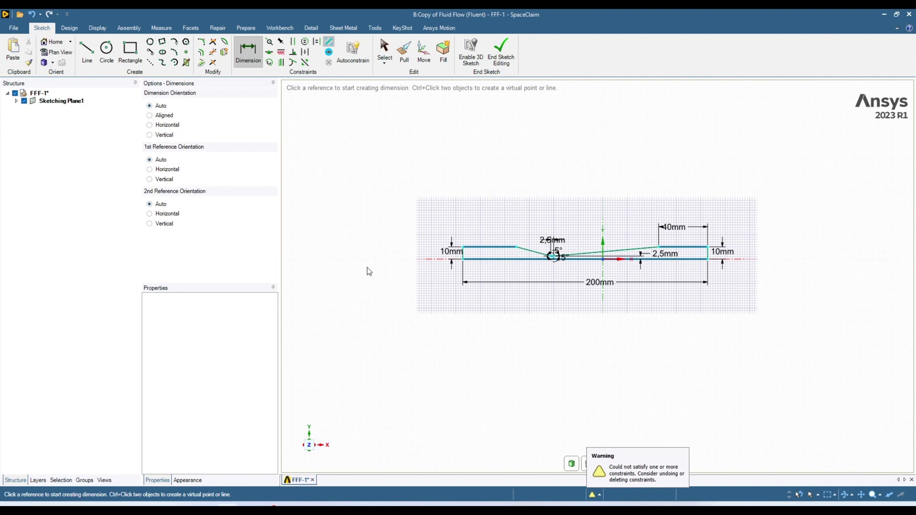
Return to 3D so the half-profile becomes a flat surface, then select that face
click(572, 466)
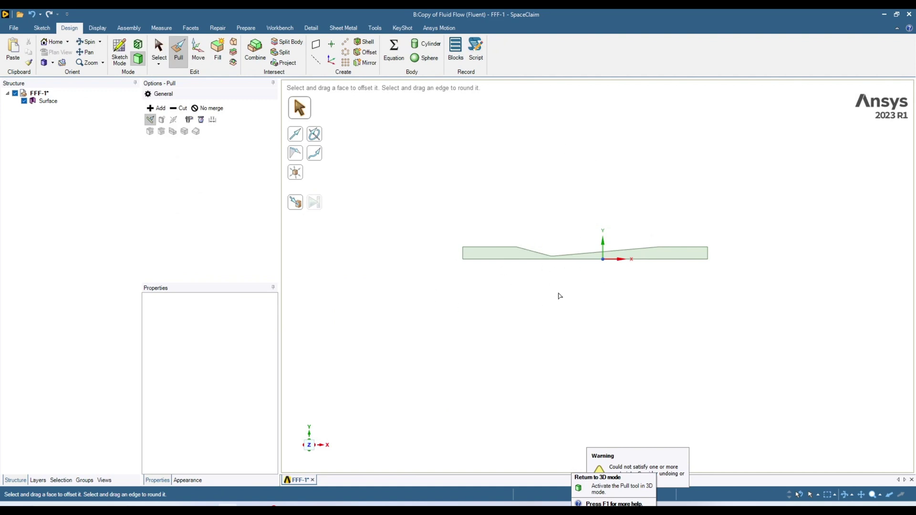
middle_drag(461, 323, 549, 239)
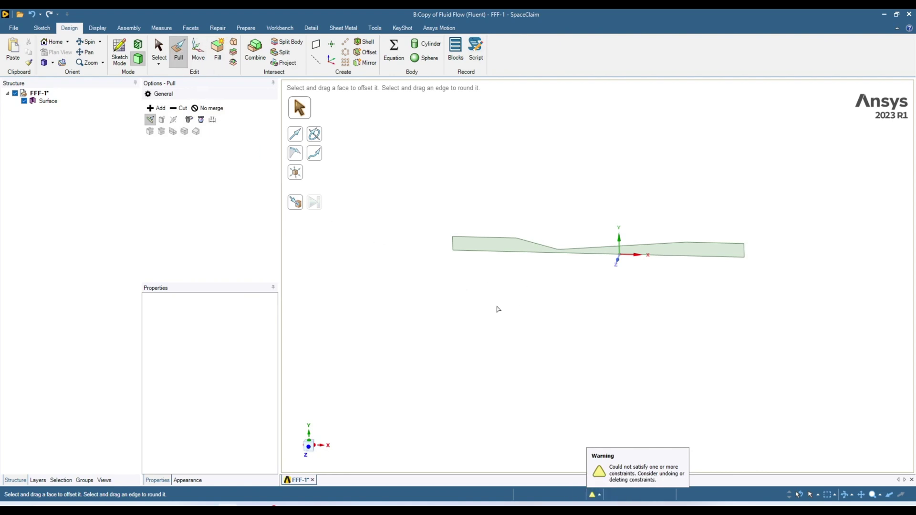
click(494, 249)
click(494, 248)
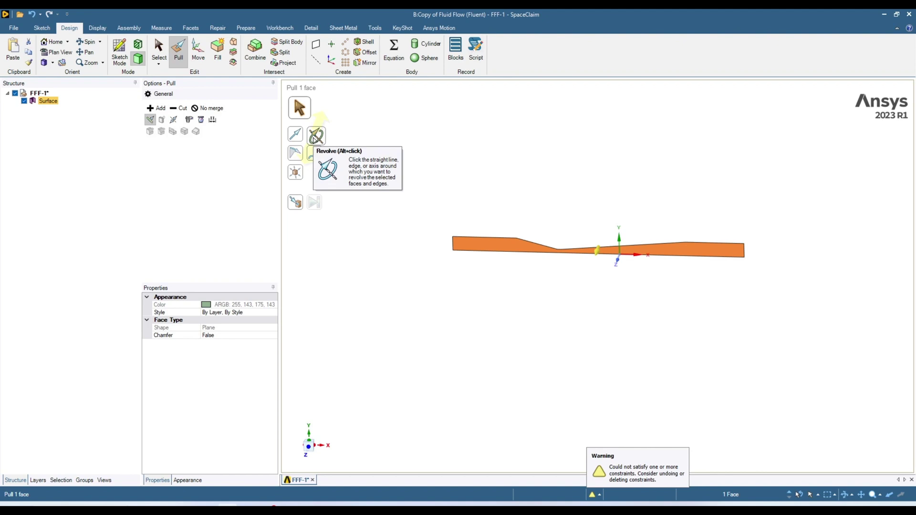
Revolve the profile face 360° about its bottom edge into a solid venturi pipe
click(314, 138)
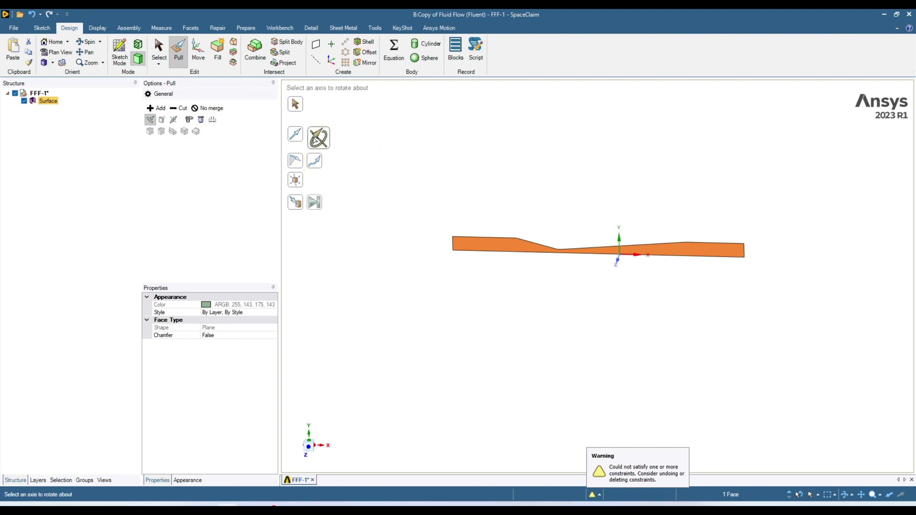
click(502, 255)
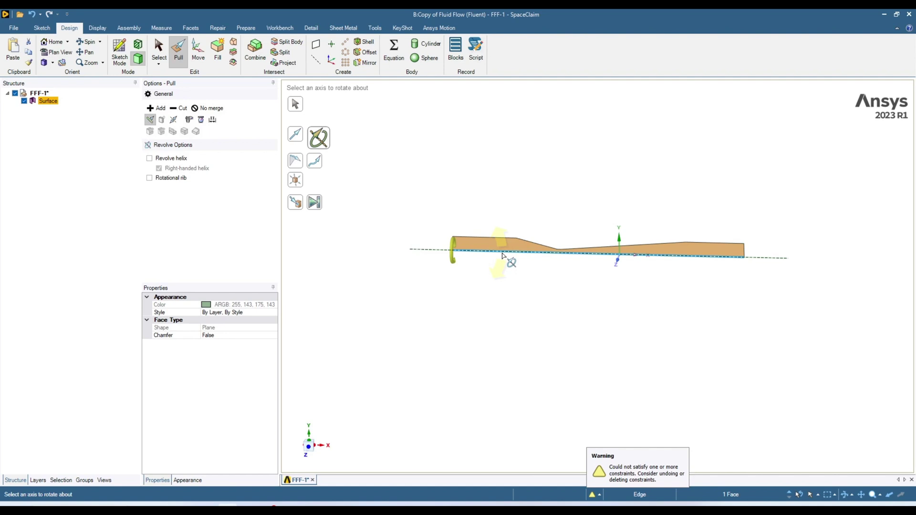
click(501, 266)
scroll(501, 265, up, 3)
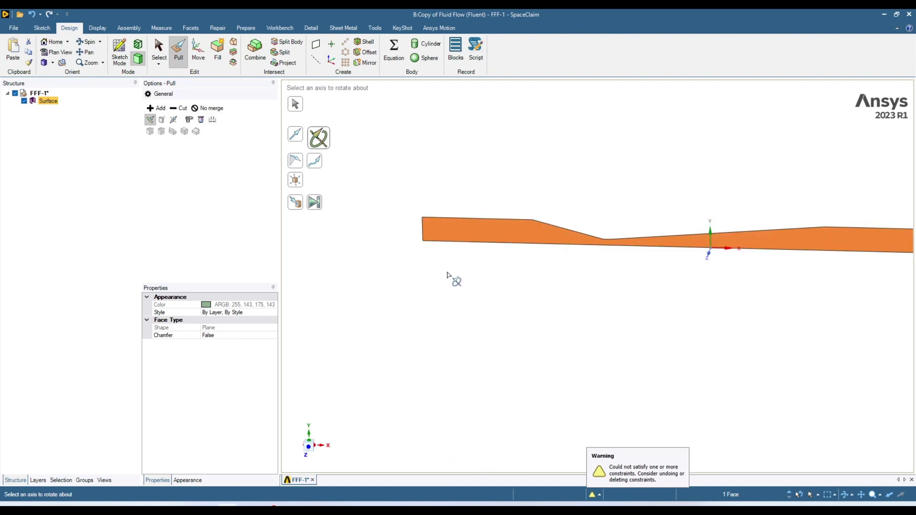
click(499, 244)
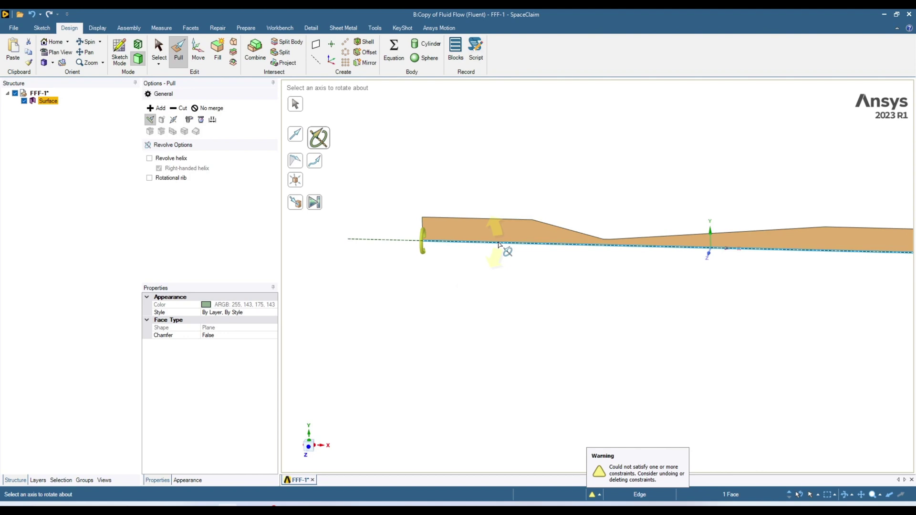
click(499, 244)
middle_drag(496, 255, 494, 271)
drag(495, 270, 460, 337)
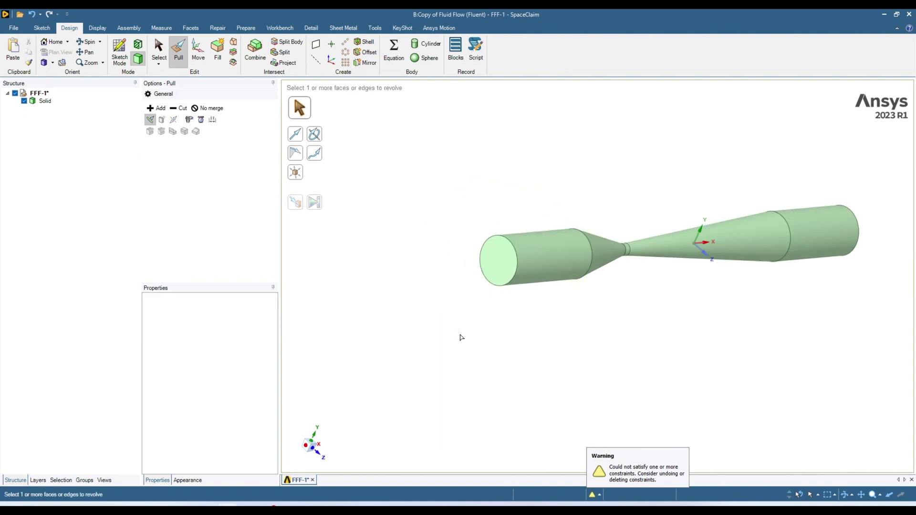
middle_drag(700, 341, 627, 352)
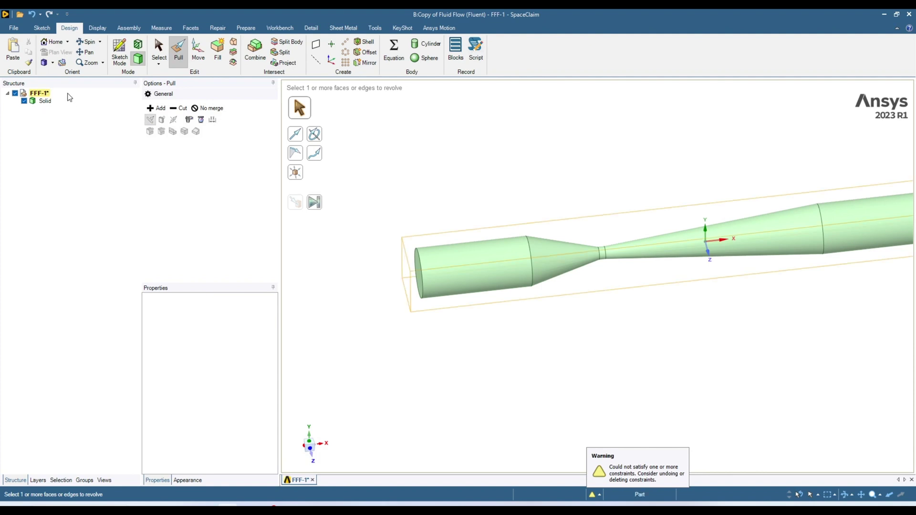
click(30, 18)
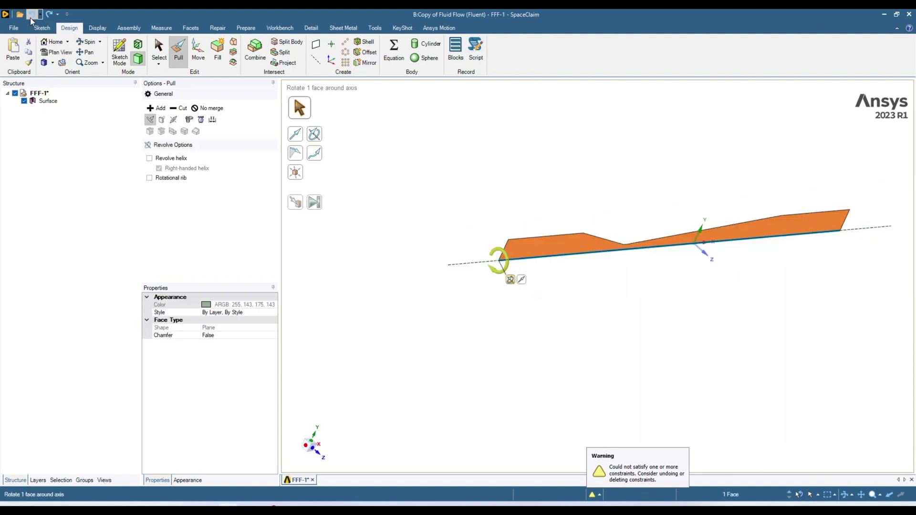
click(30, 13)
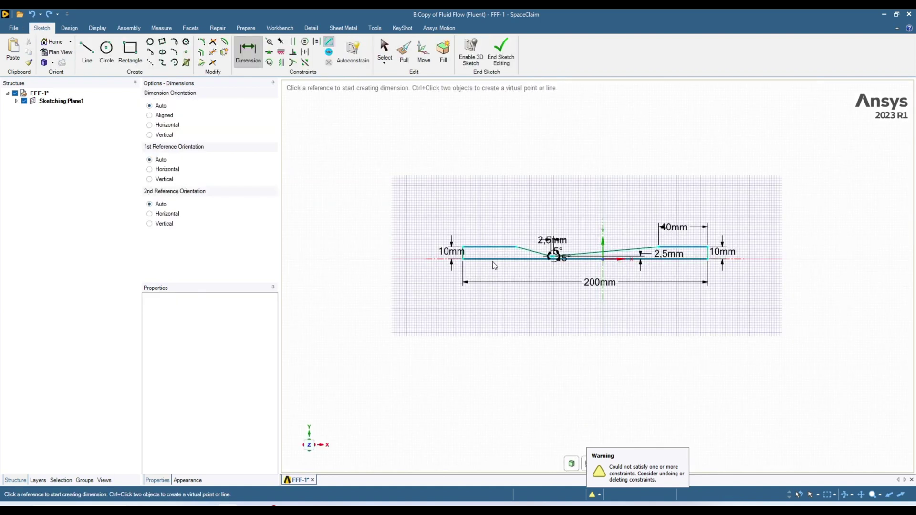
key(ctrl+y)
key(ctrl+y)
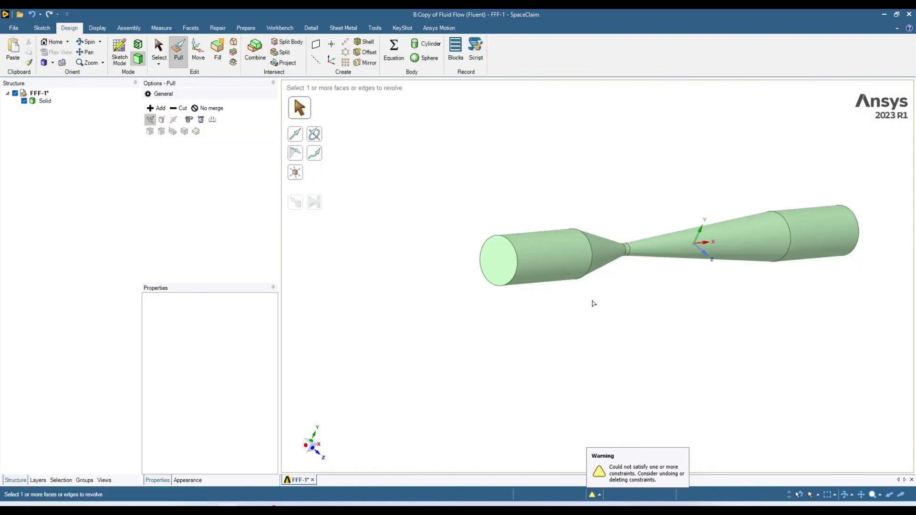
mouse_move(593, 304)
middle_down()
mouse_move(566, 319)
mouse_move(581, 308)
middle_up()
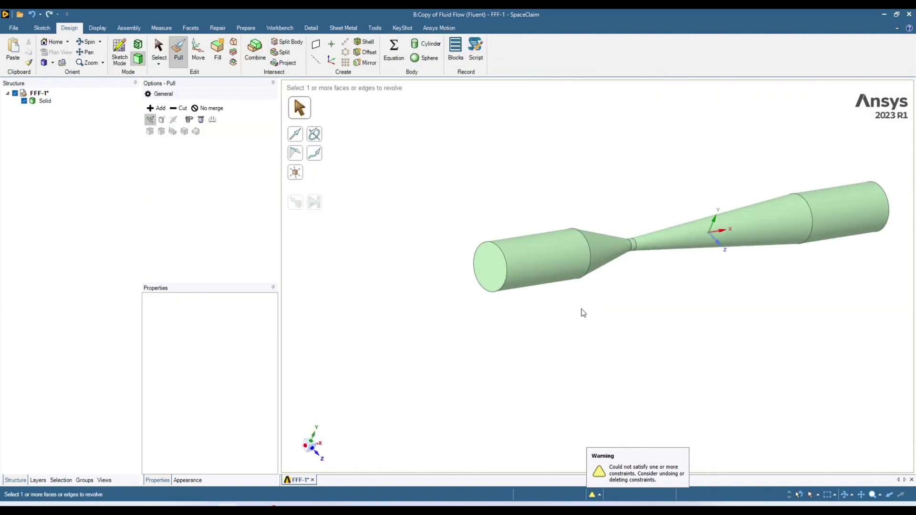